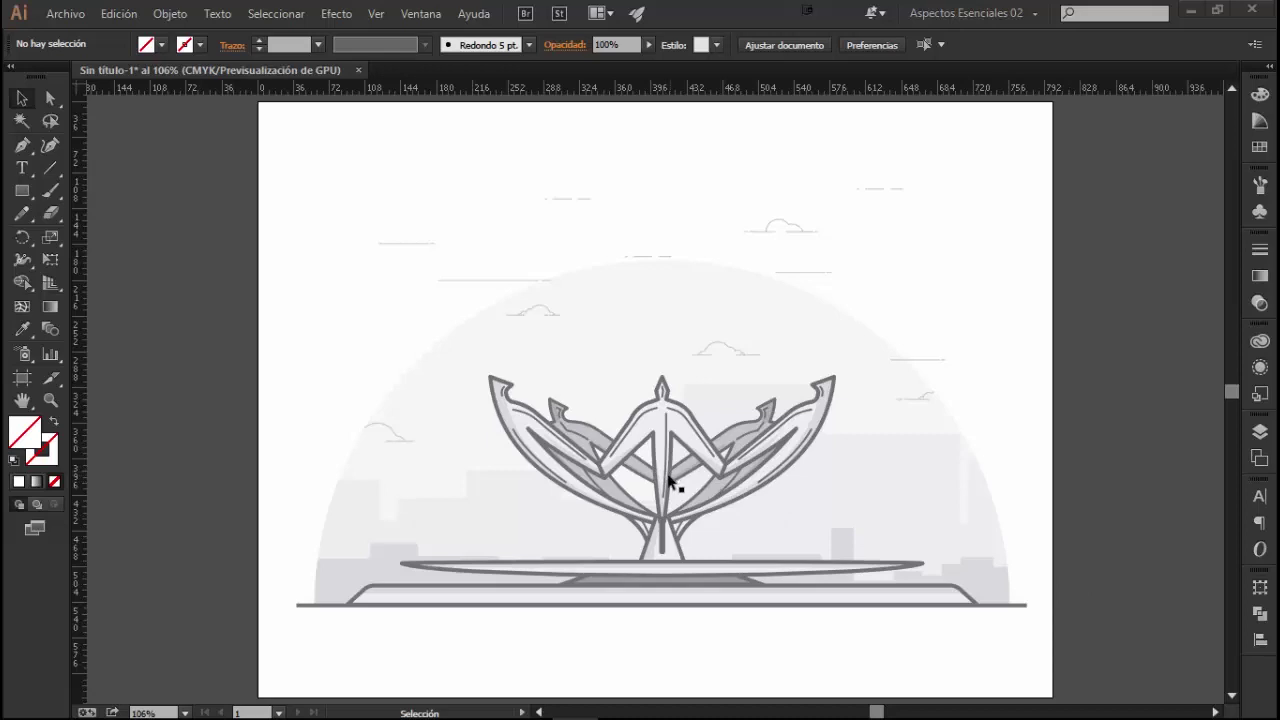
scroll(671, 486, up, 2)
scroll(660, 492, up, 2)
key(ctrl+1)
scroll(645, 497, up, 2)
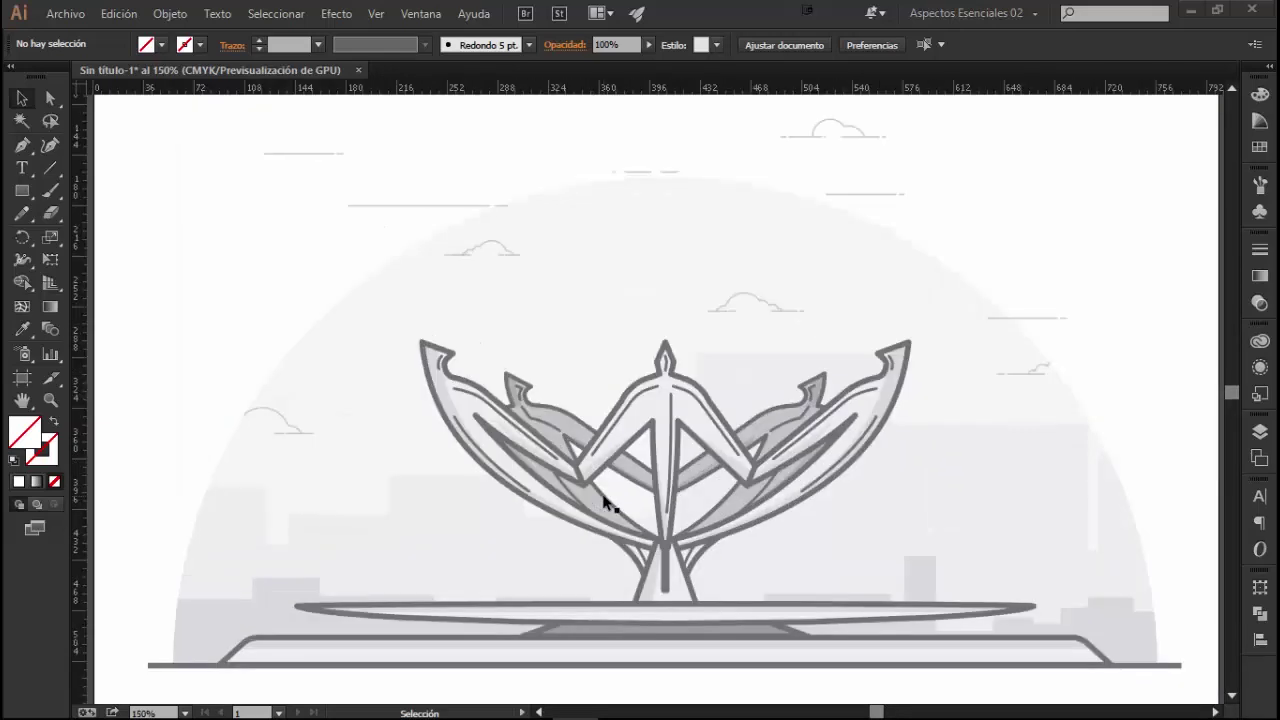
scroll(606, 509, up, 1)
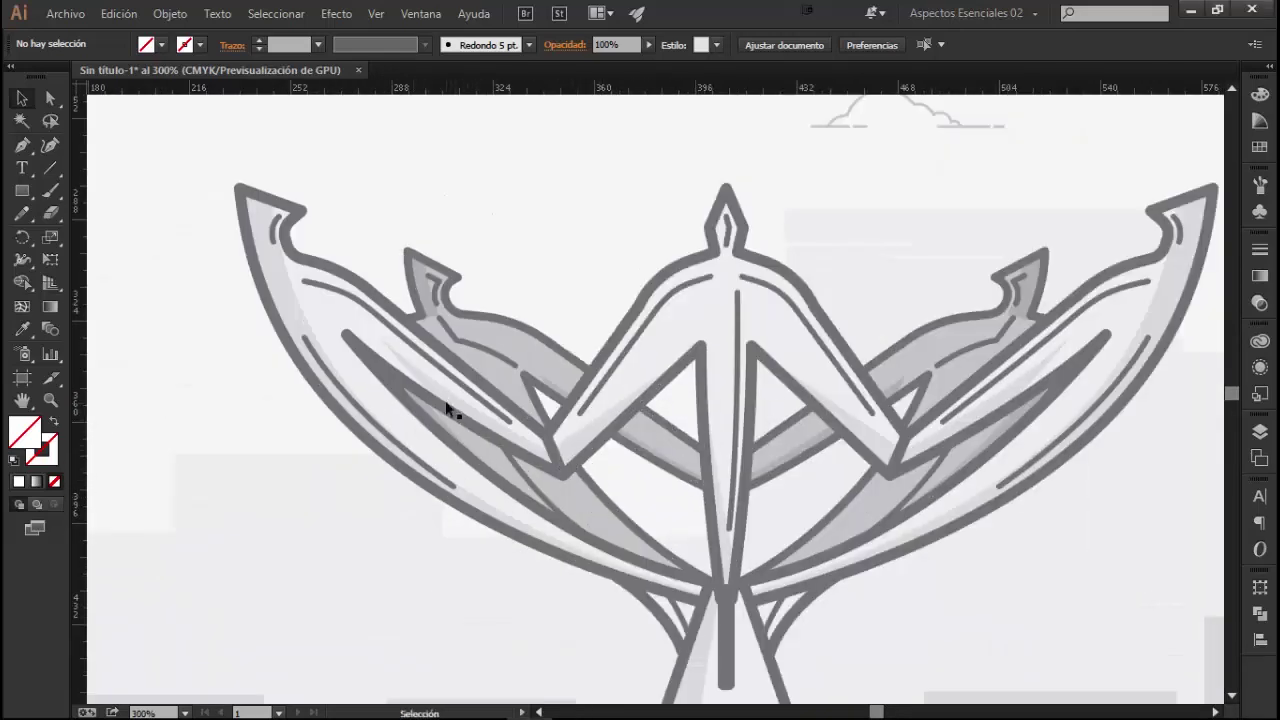
drag(427, 379, 488, 446)
click(384, 403)
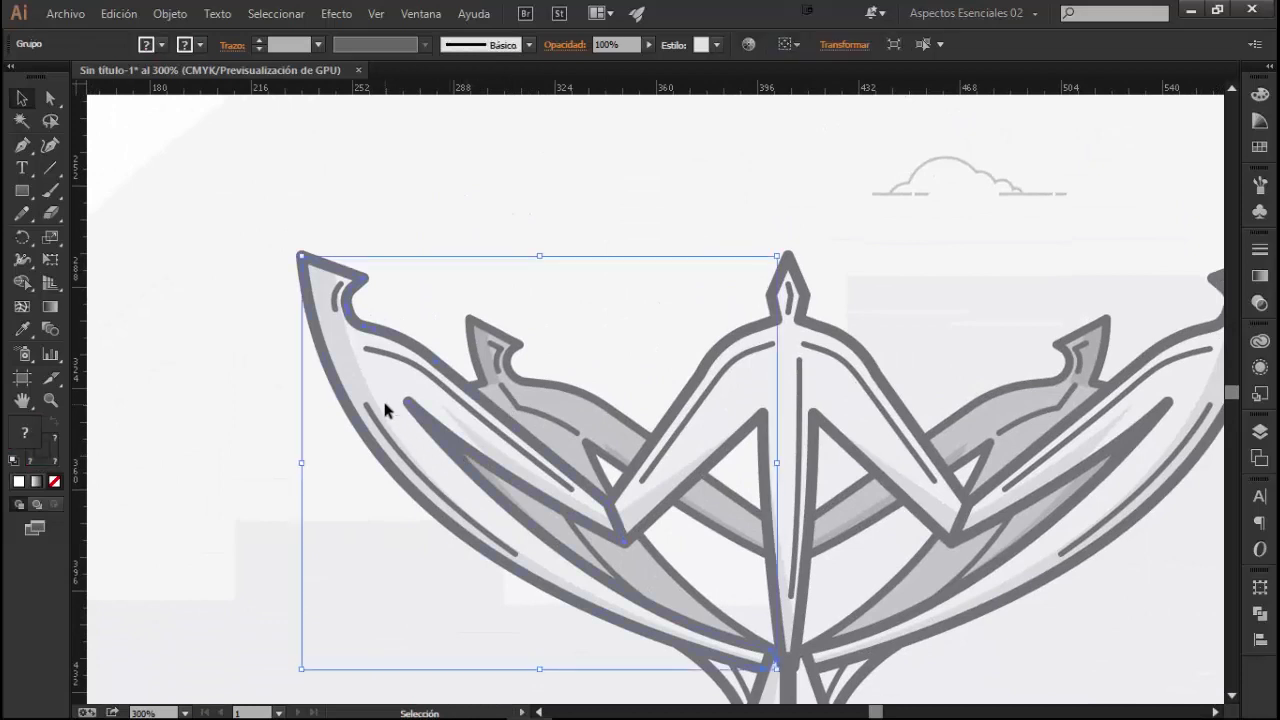
click(716, 437)
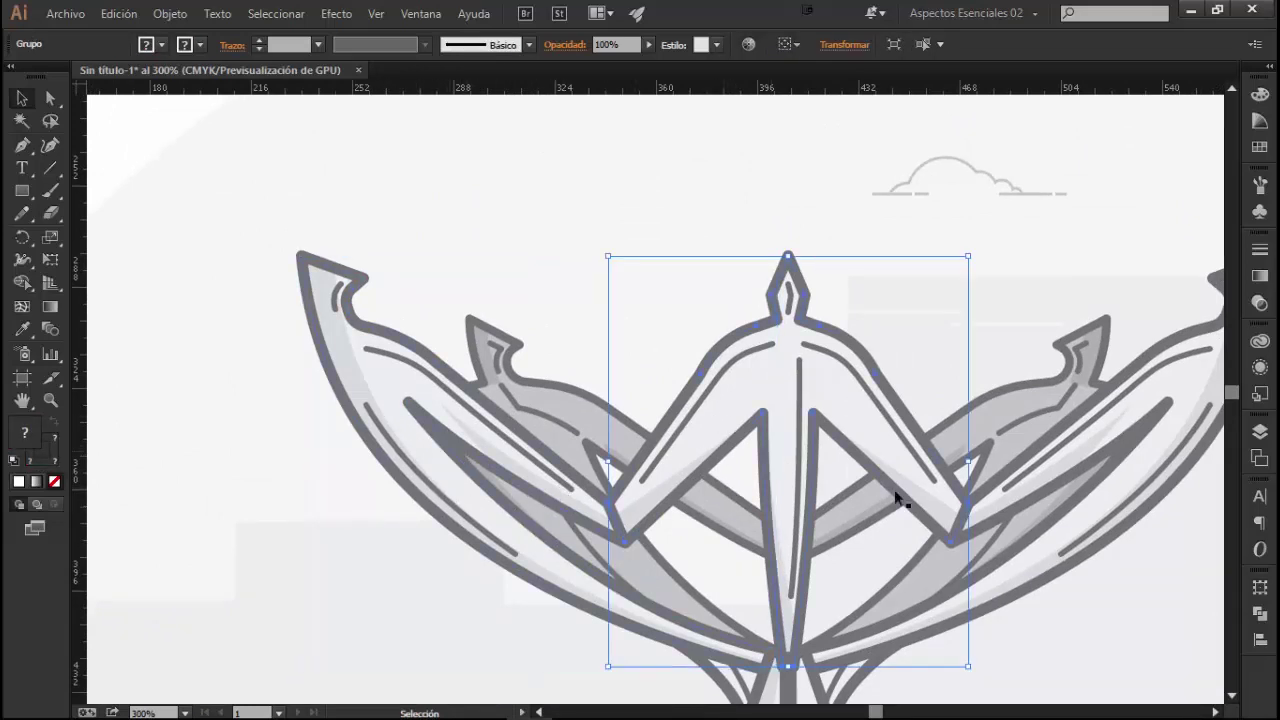
click(1117, 431)
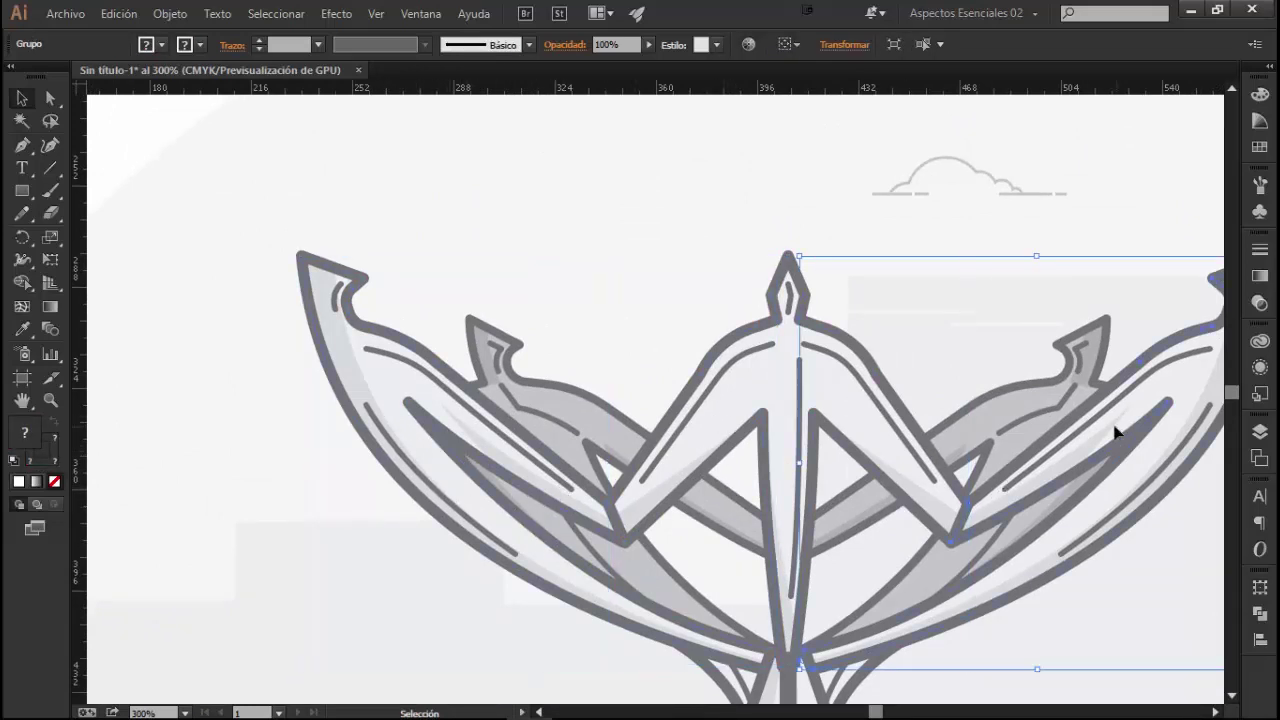
click(366, 405)
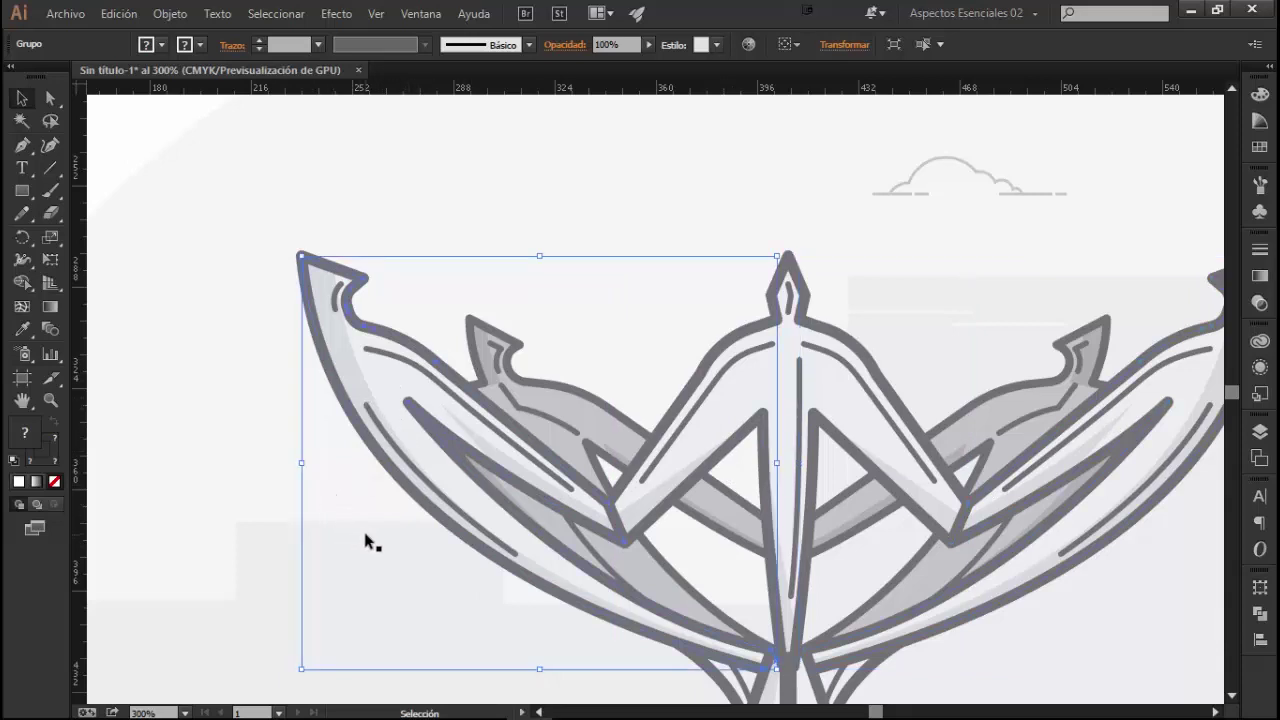
click(49, 99)
click(303, 258)
drag(303, 258, 288, 212)
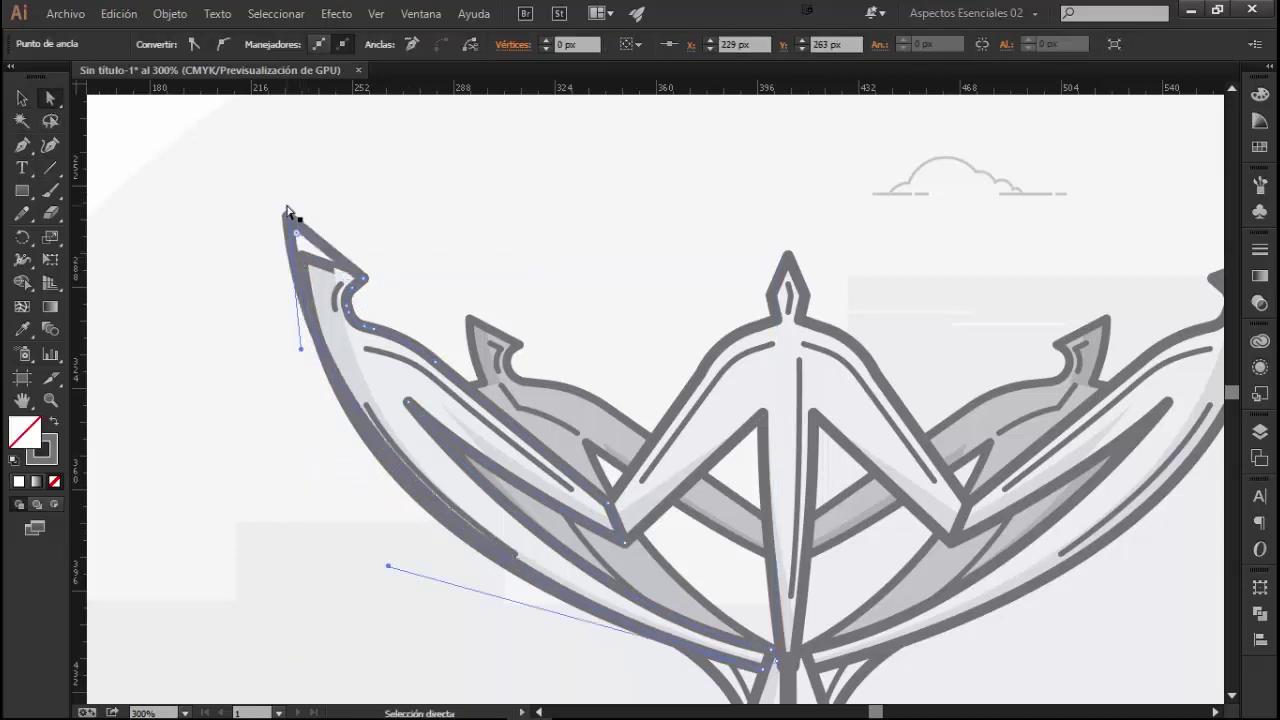
key(ctrl+z)
click(21, 99)
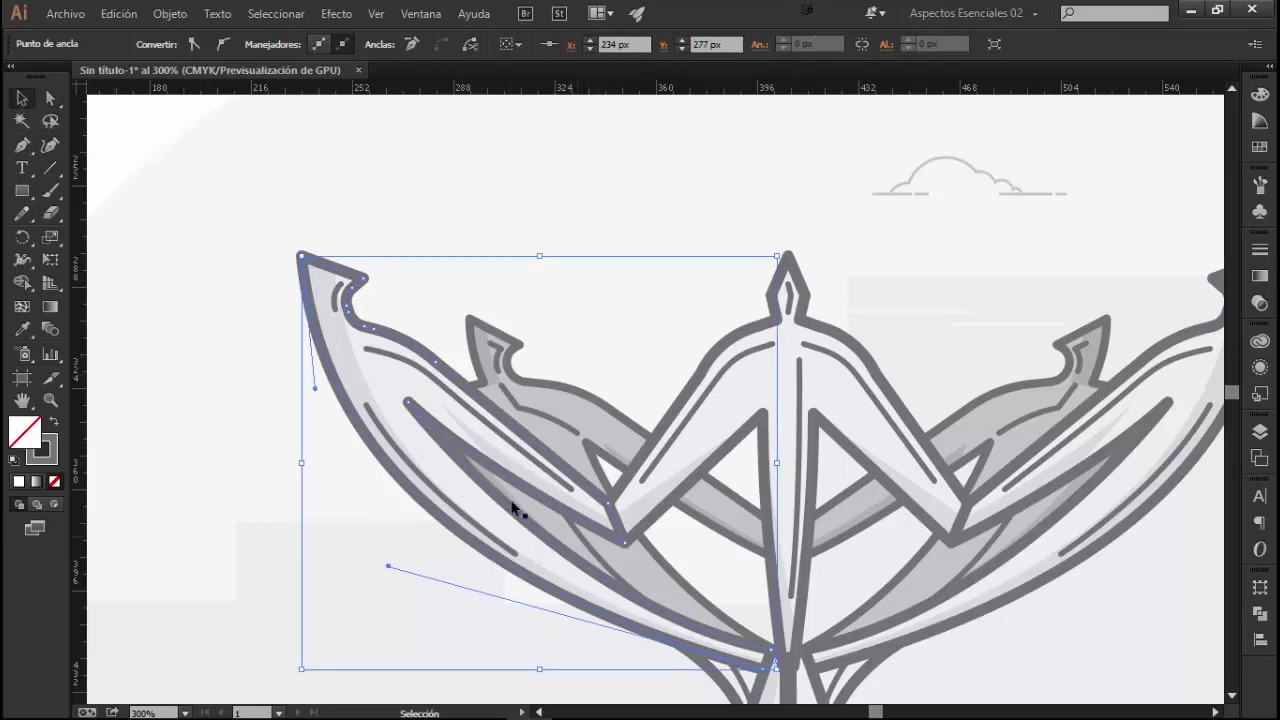
click(495, 383)
click(385, 583)
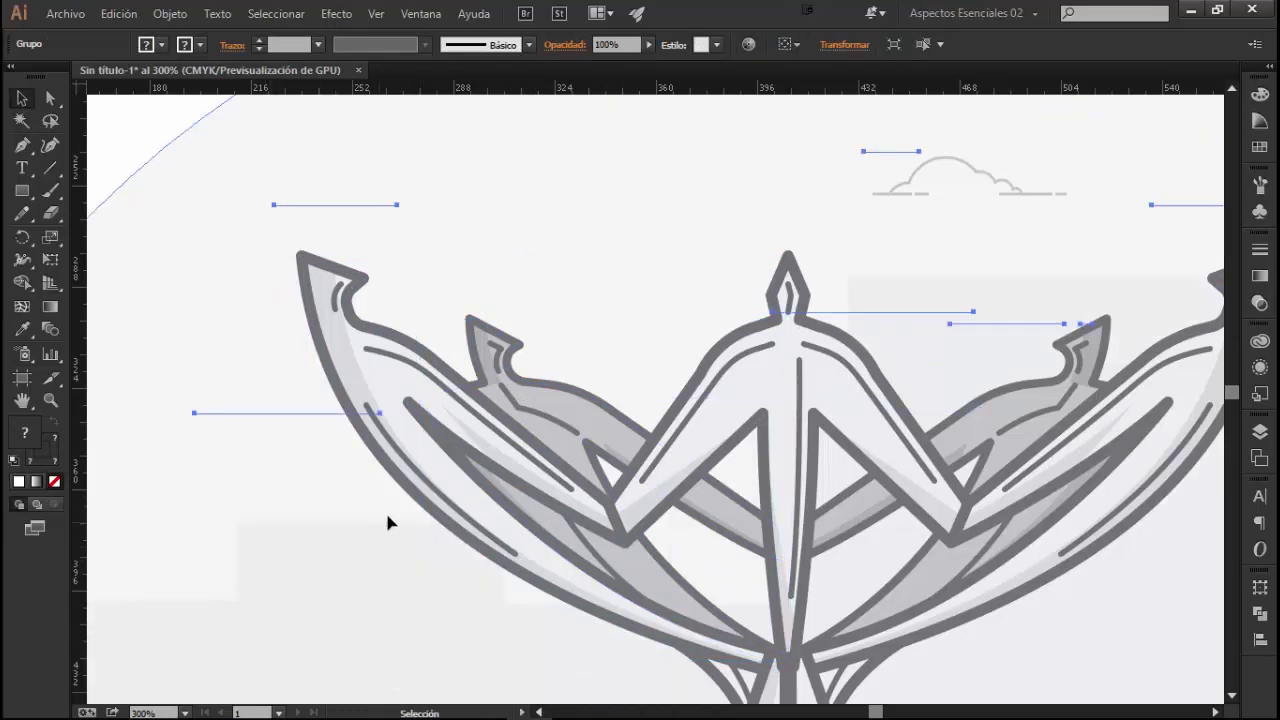
click(382, 548)
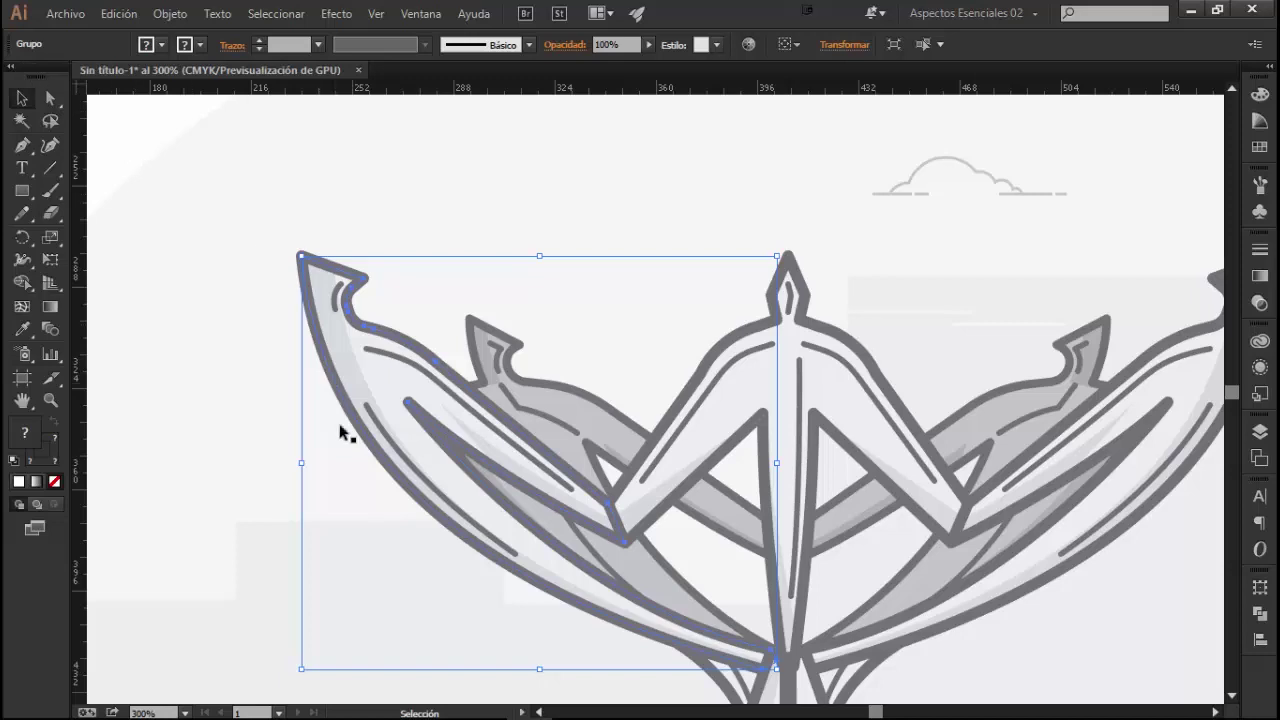
- Isolate the left wing petal group with Aislar grupo seleccionado, then box-select its shapes
right_click(378, 393)
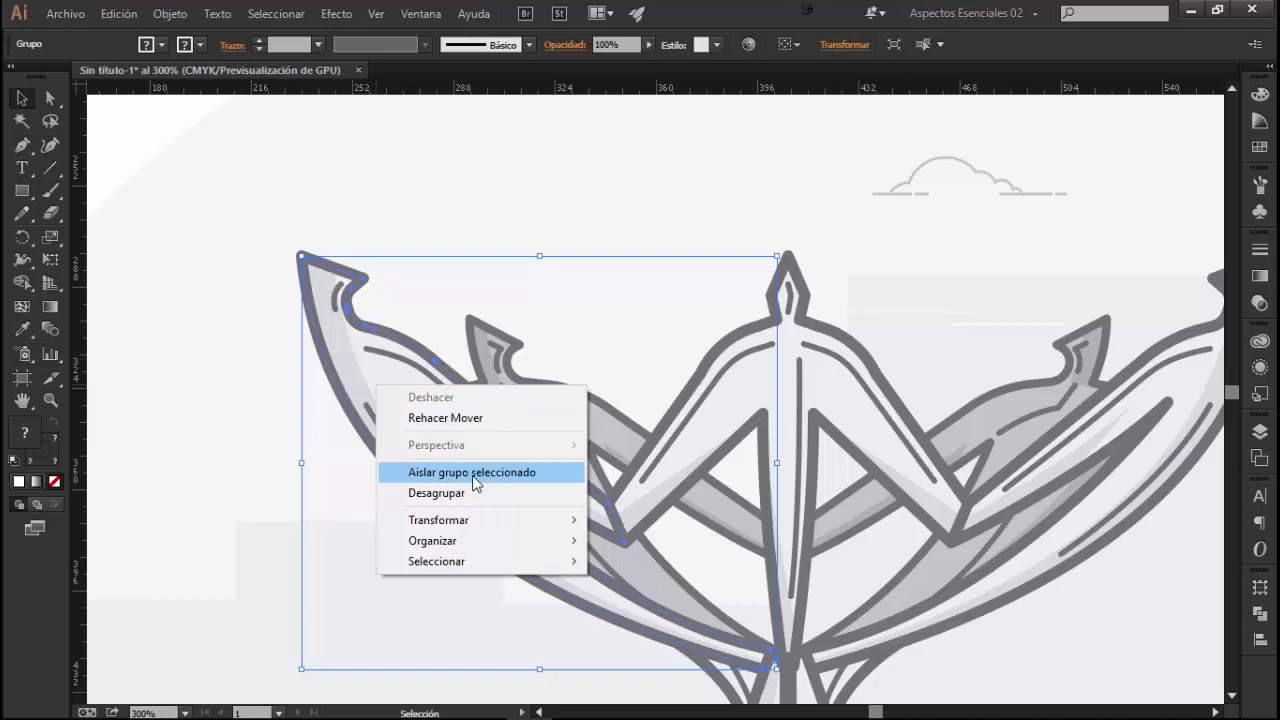
click(472, 475)
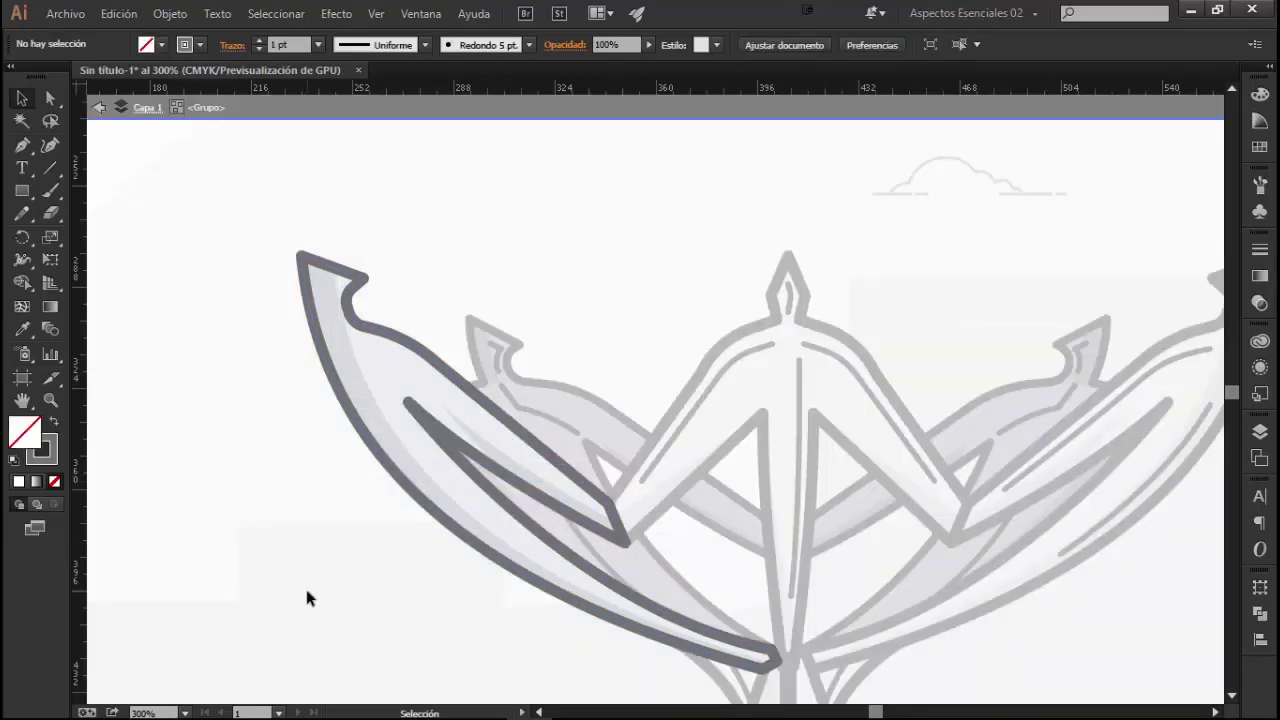
click(460, 492)
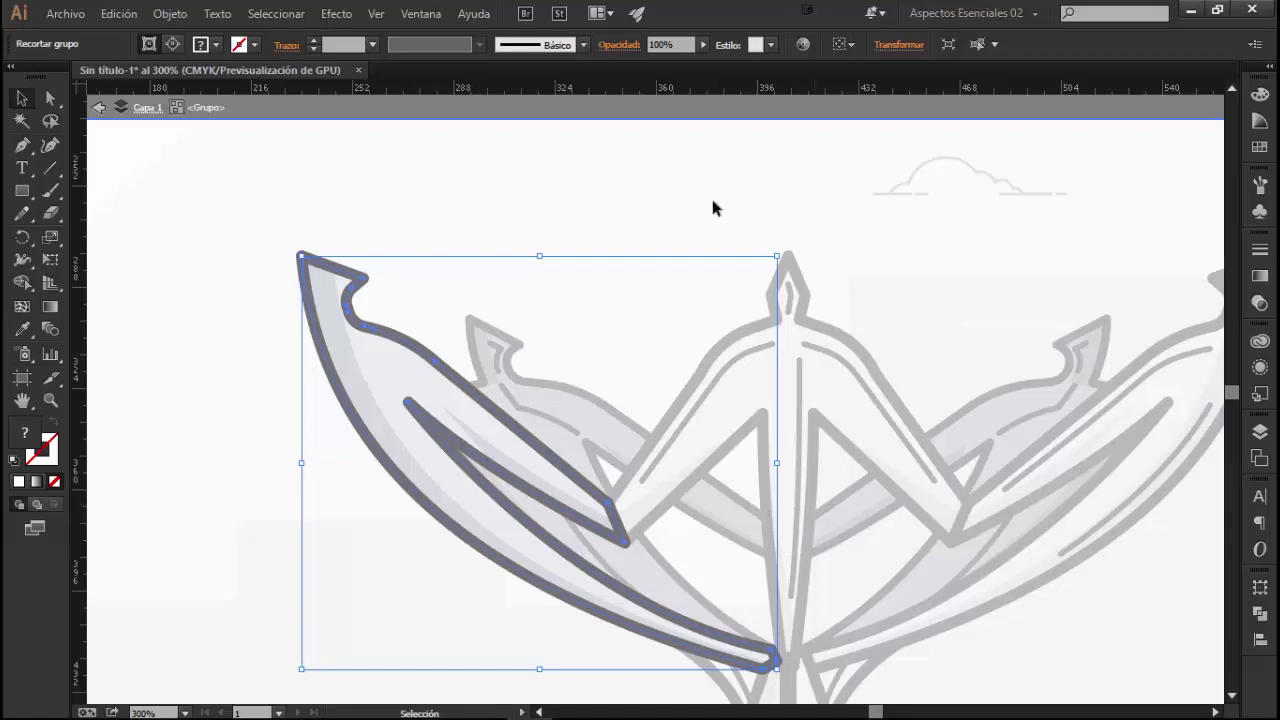
click(257, 230)
mouse_move(243, 225)
mouse_down()
mouse_move(568, 500)
mouse_move(828, 653)
mouse_up()
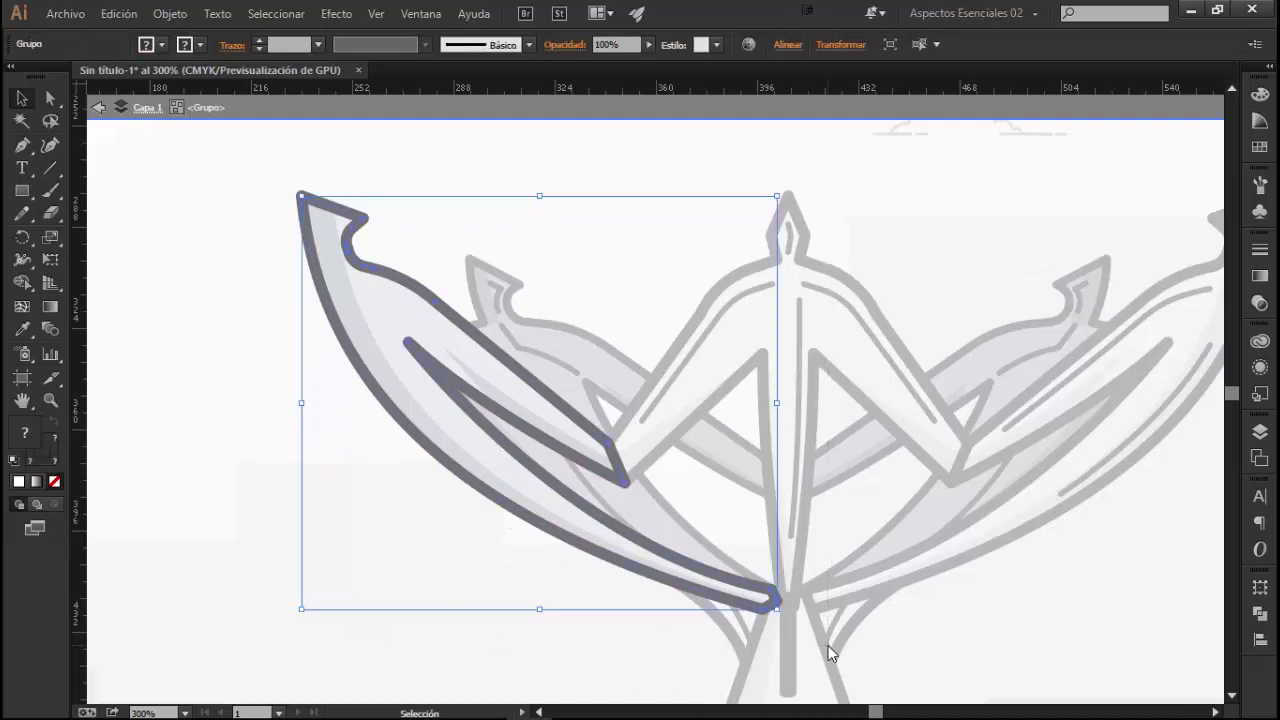
click(866, 584)
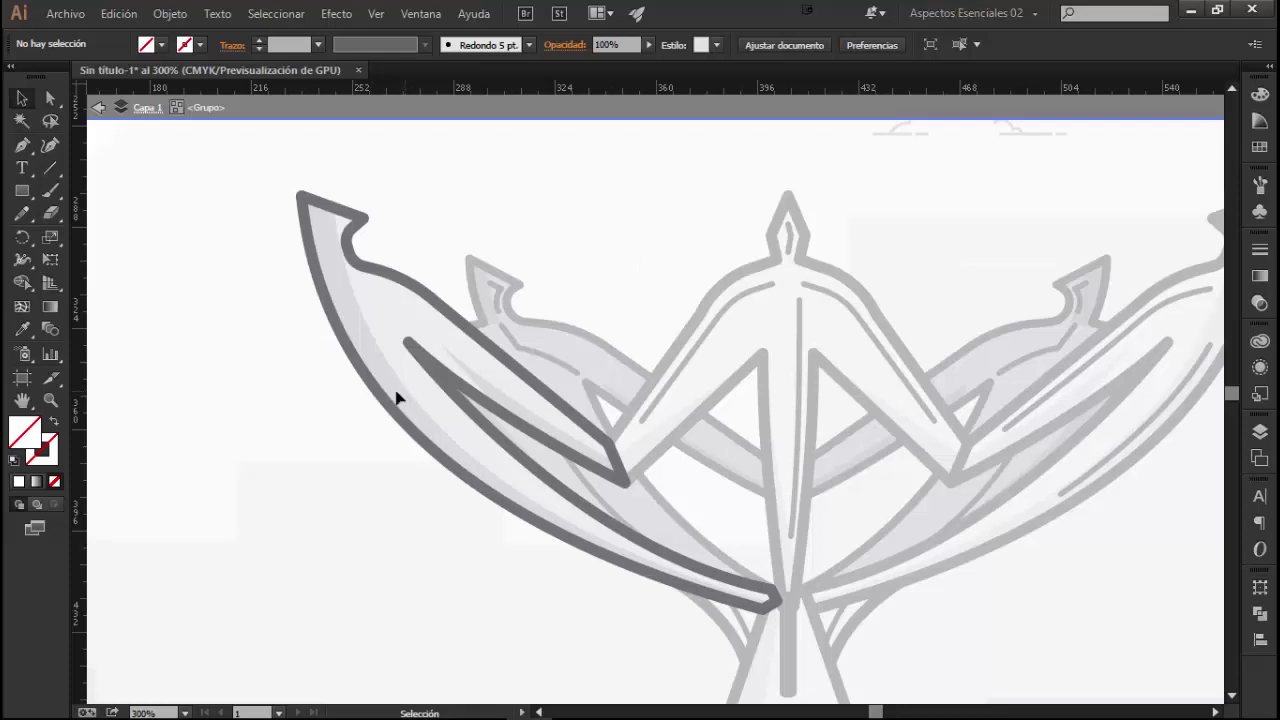
- Undo the accidental leaf copy and pick the inner light-grey petal path
drag(405, 396, 322, 405)
key(ctrl+z)
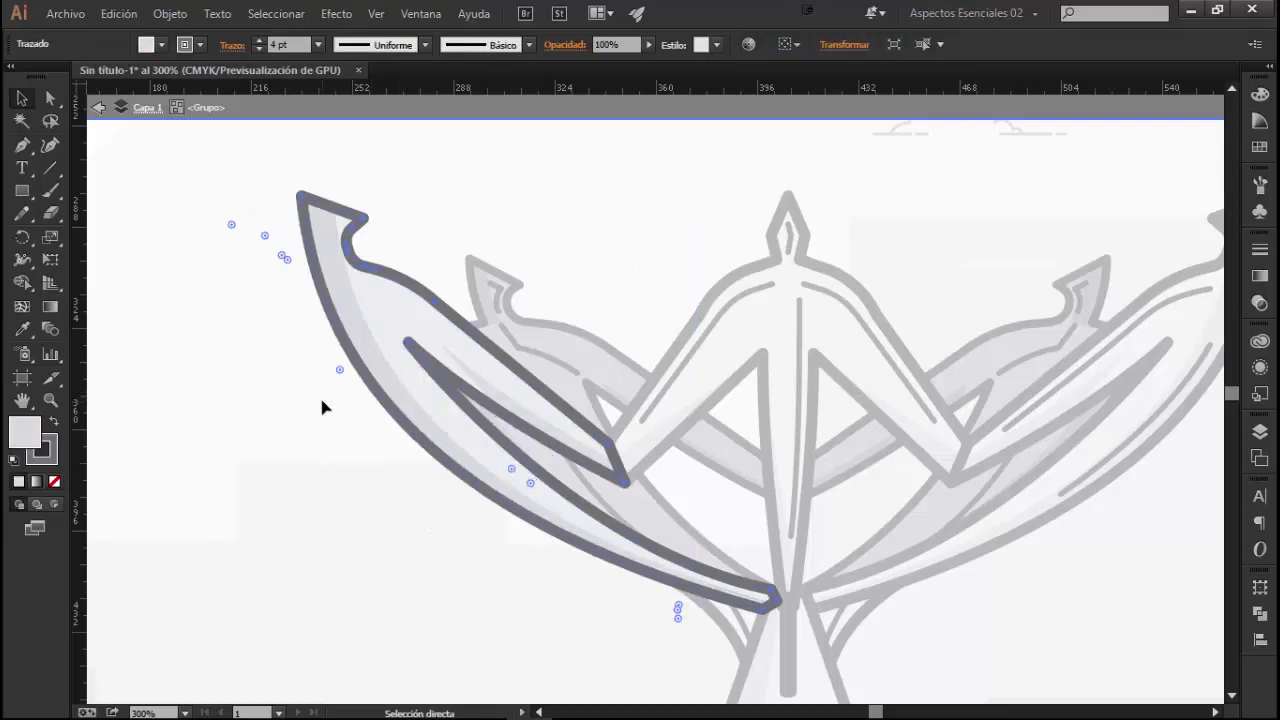
key(a)
click(486, 347)
- Select the whole dark leaf group, then deselect and exit isolation mode
key(v)
click(486, 347)
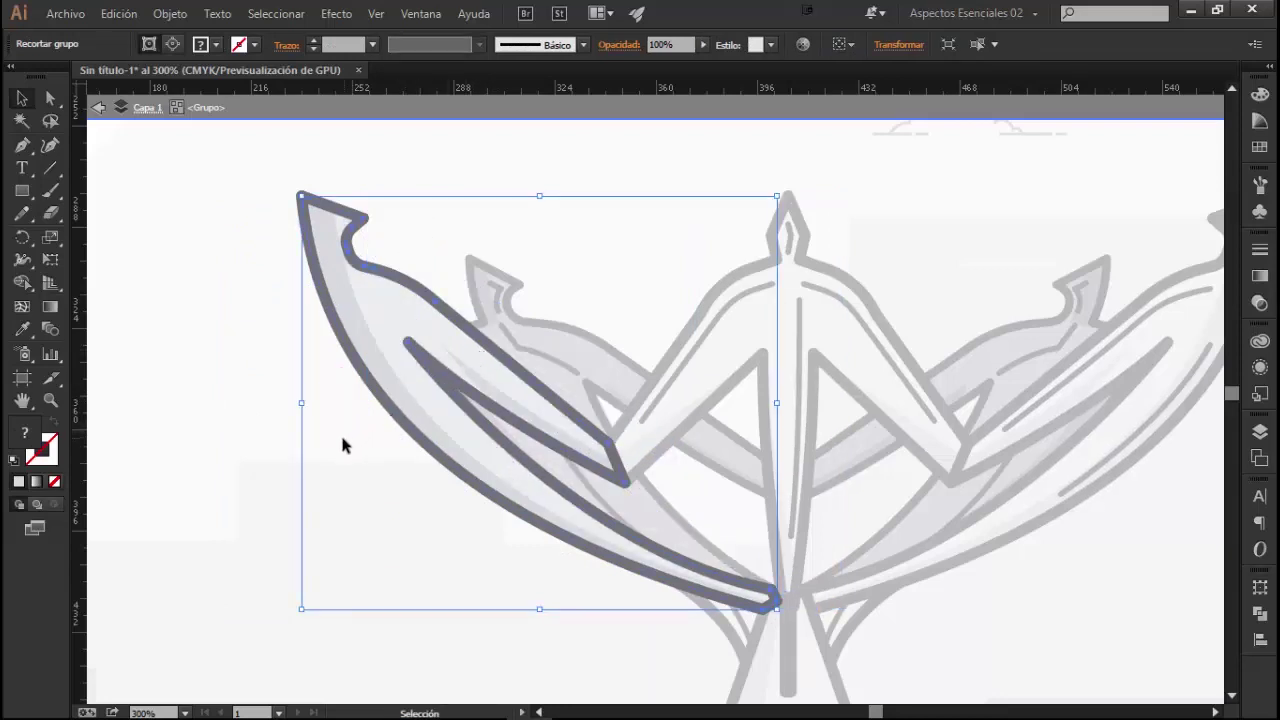
click(279, 458)
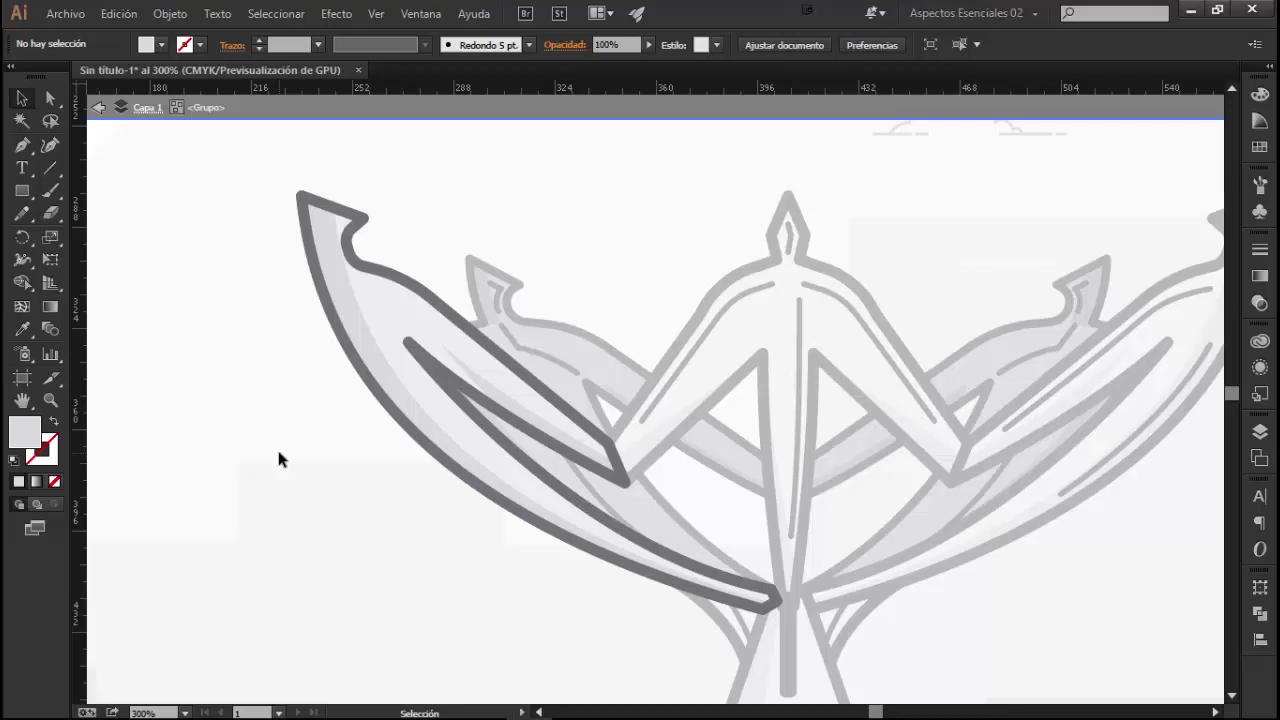
double_click(314, 458)
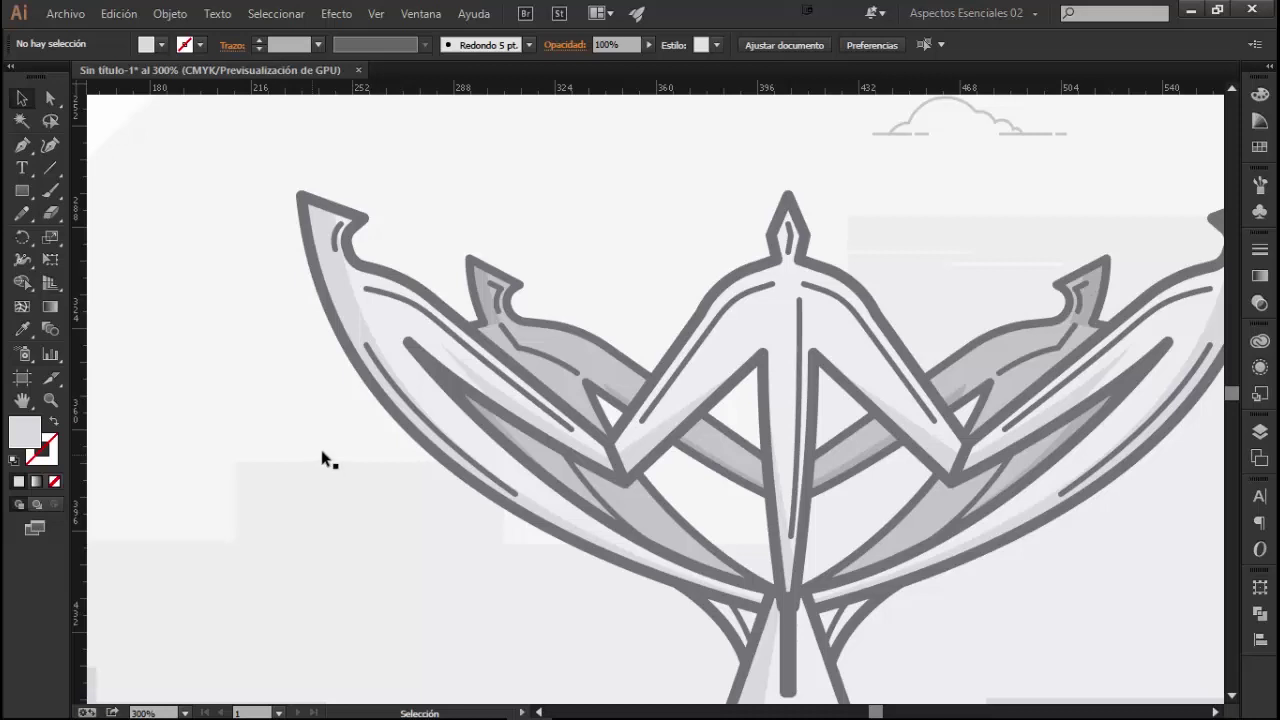
click(362, 352)
double_click(352, 332)
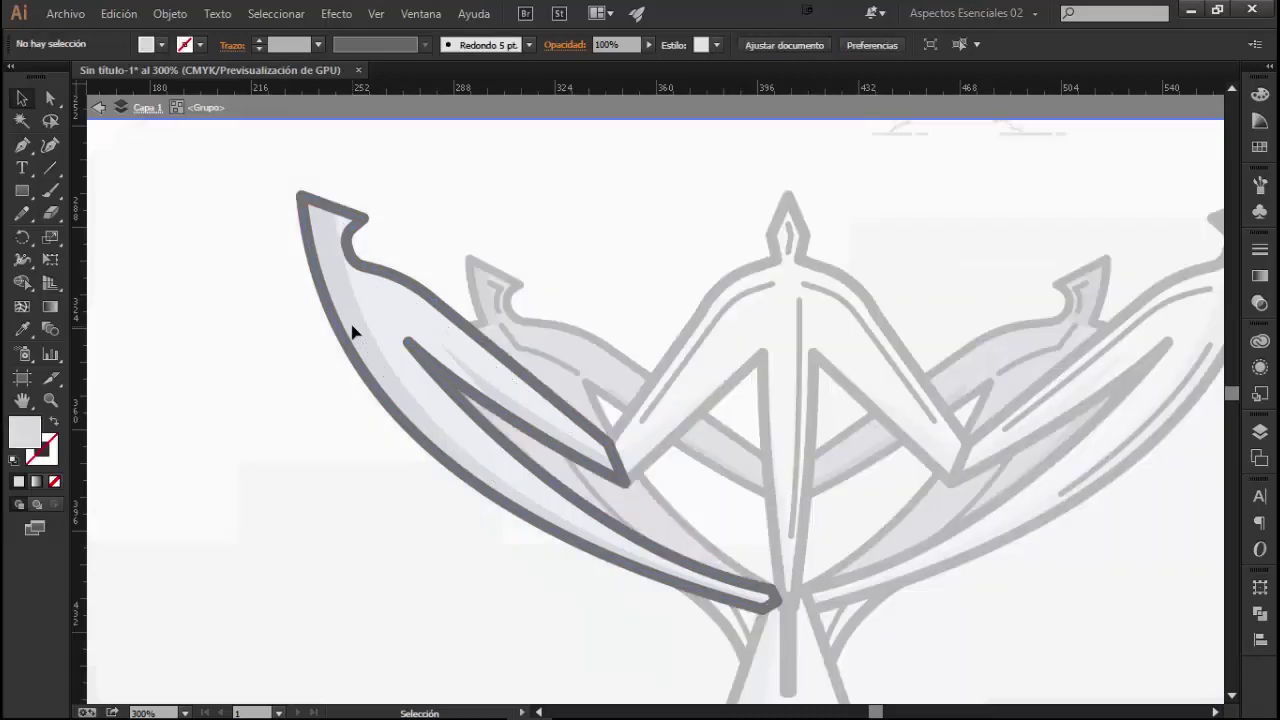
double_click(287, 356)
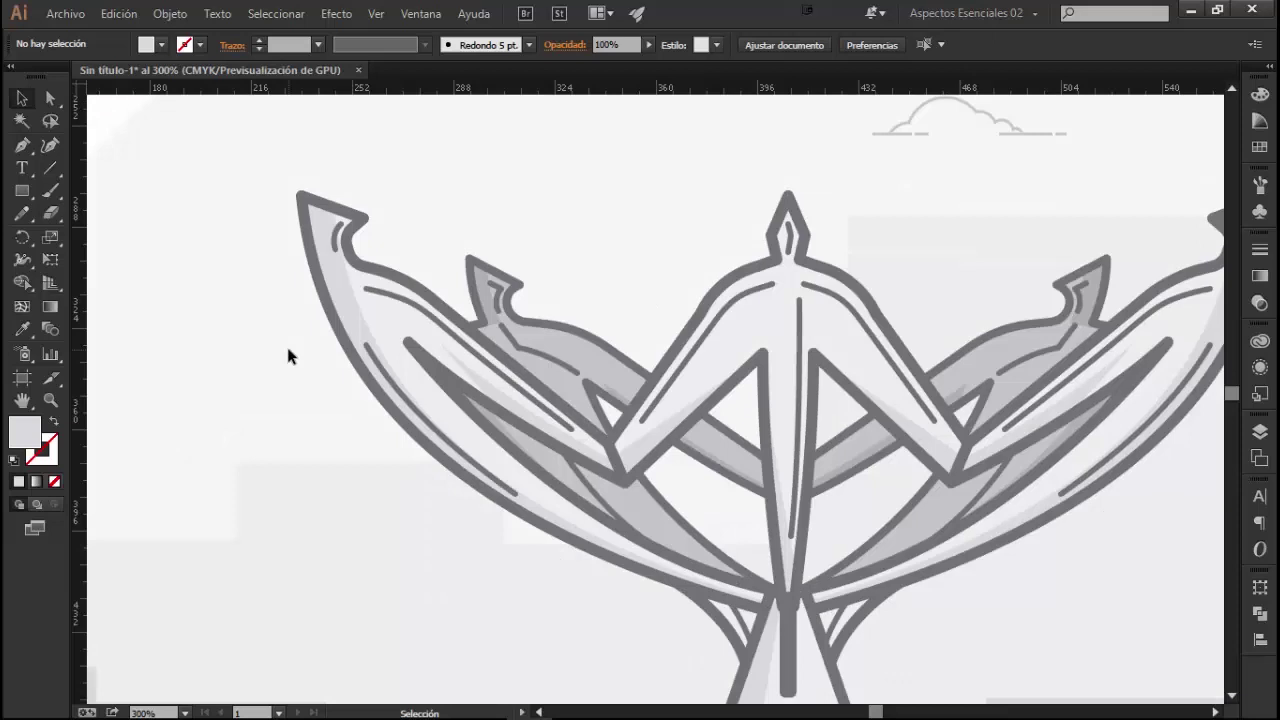
click(416, 313)
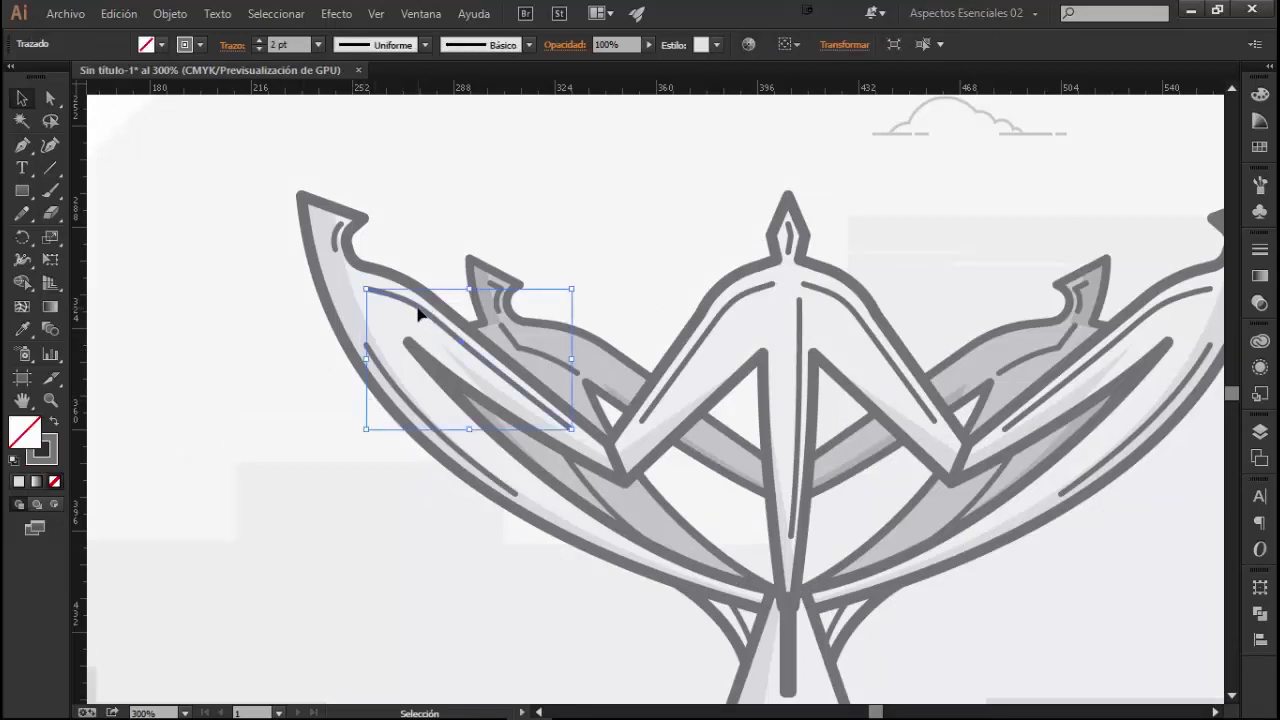
double_click(418, 313)
click(260, 443)
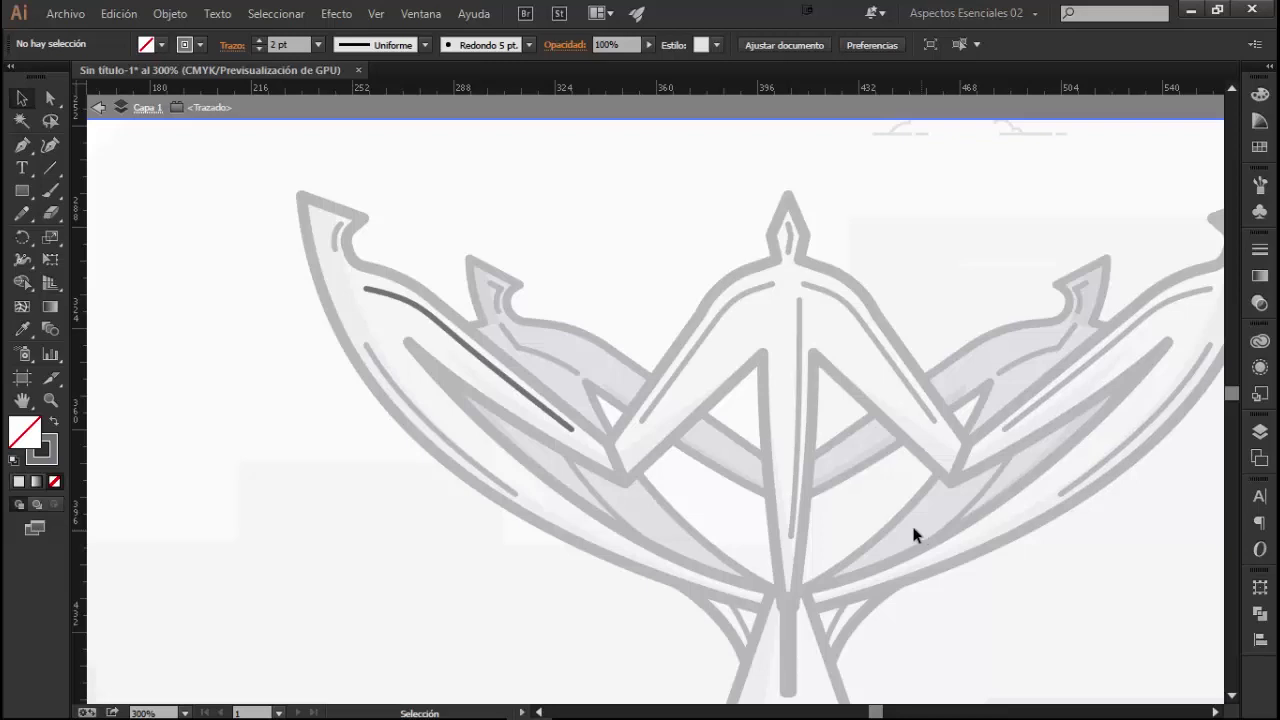
click(568, 430)
click(331, 284)
click(459, 340)
click(422, 246)
double_click(508, 325)
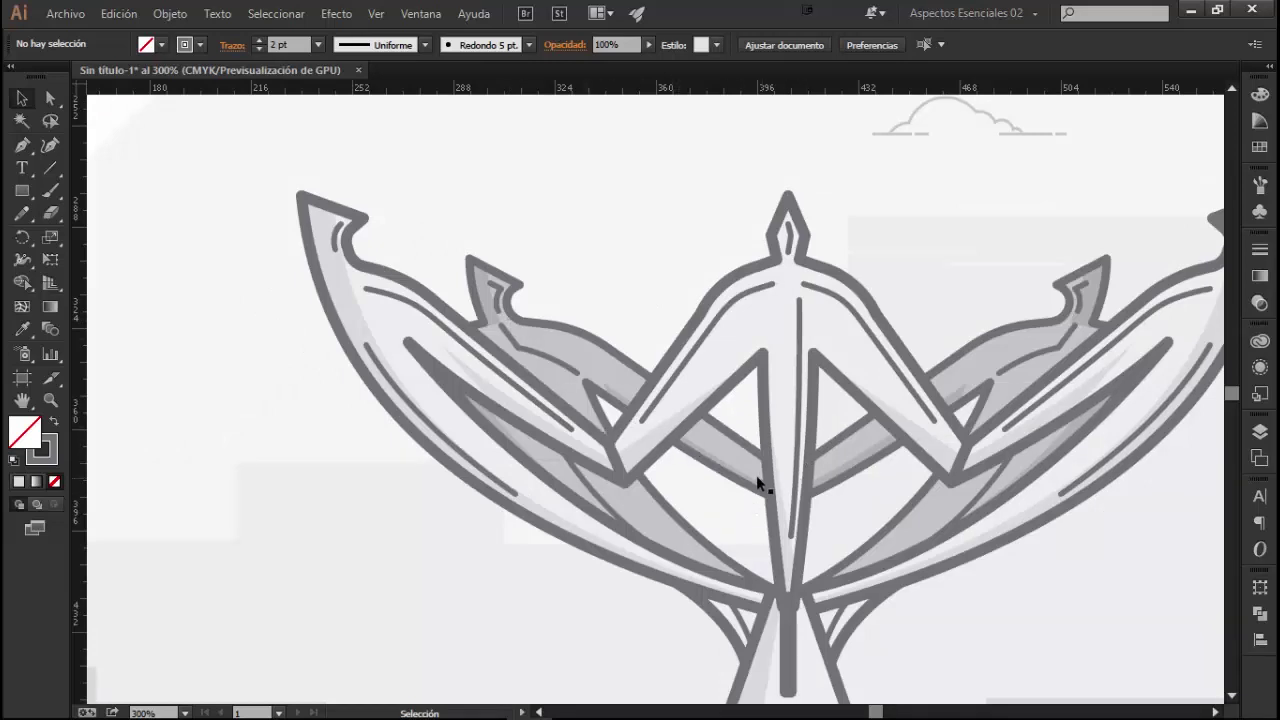
alt+scroll(756, 475, down, 2)
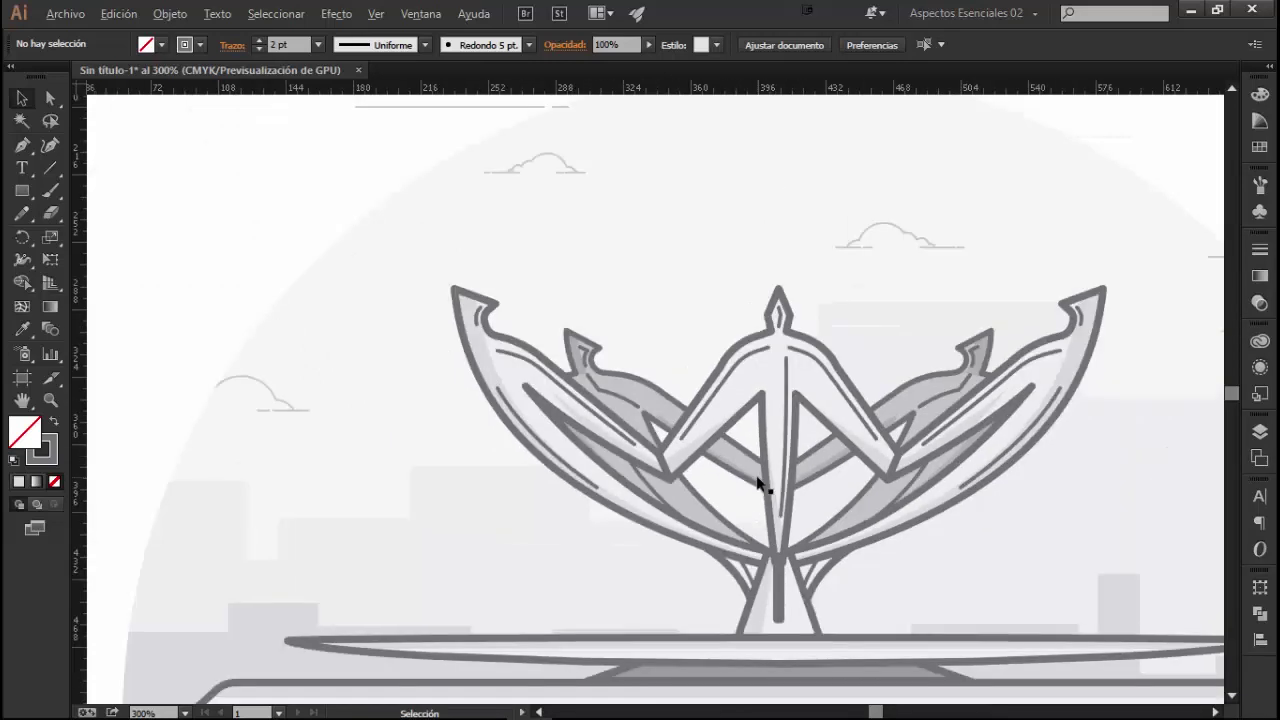
mouse_move(955, 397)
mouse_down()
mouse_move(778, 393)
mouse_move(800, 340)
mouse_up()
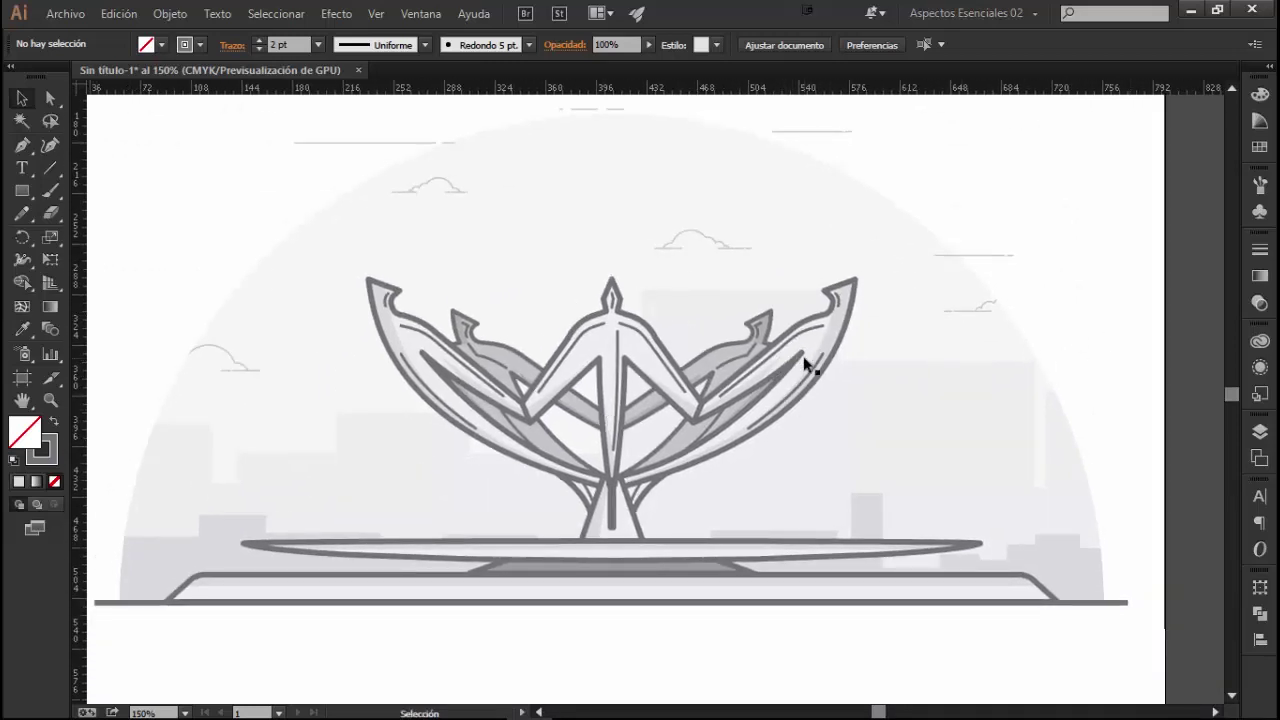
click(803, 362)
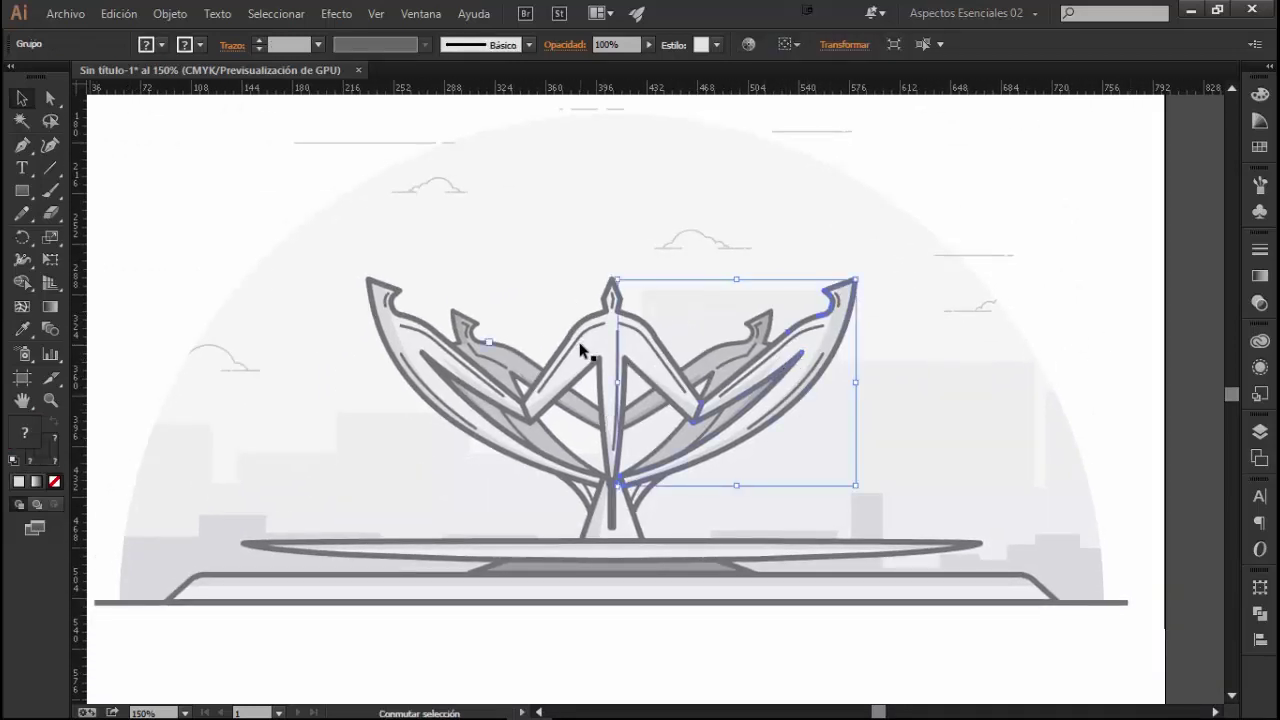
shift+click(404, 342)
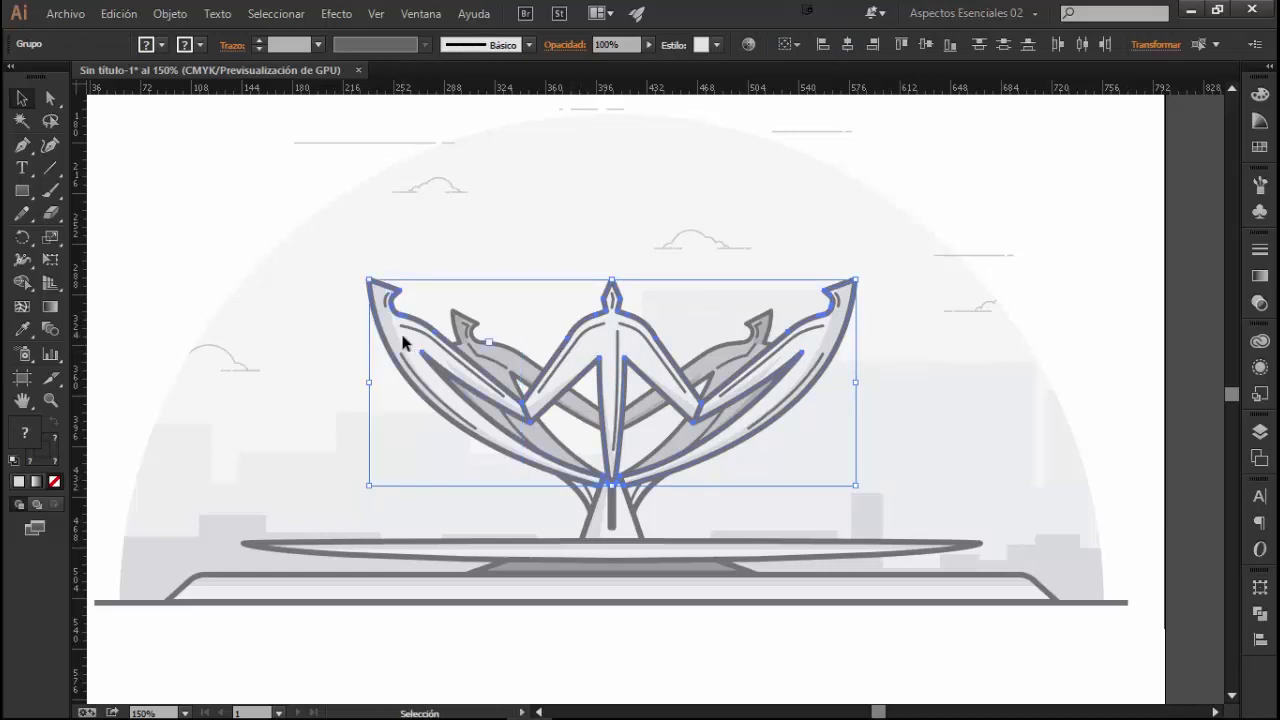
right_click(411, 343)
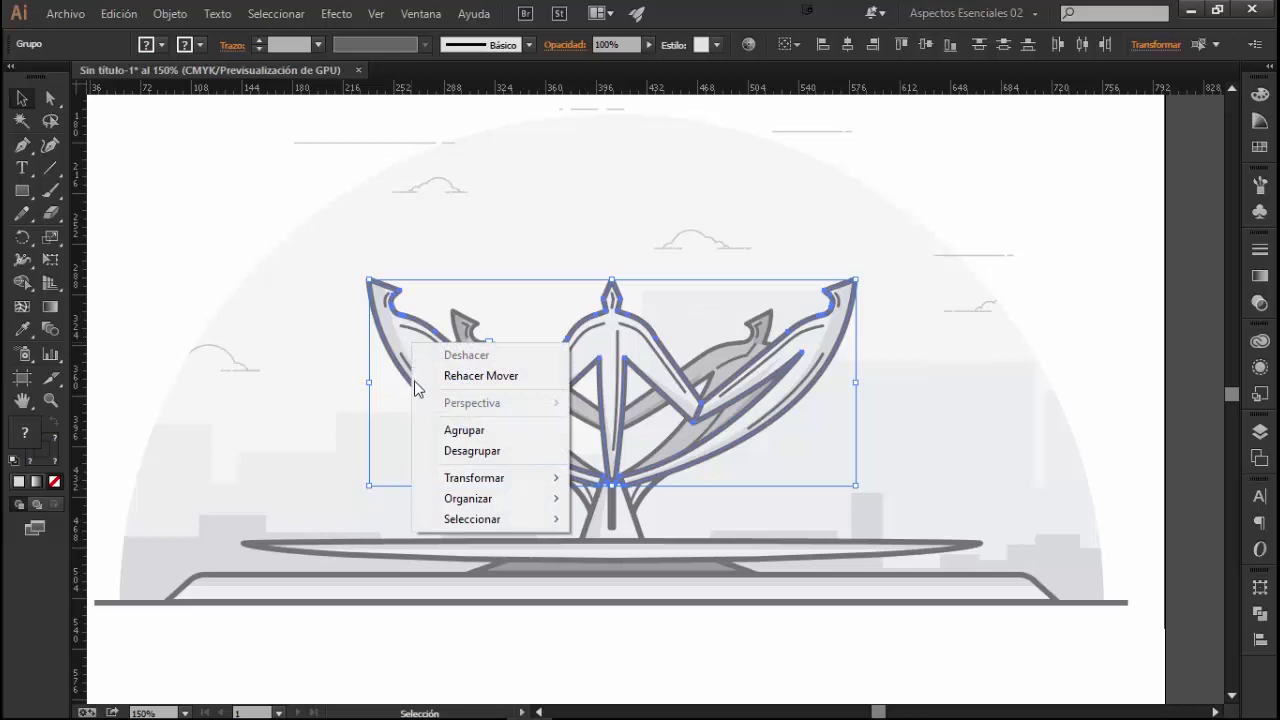
click(389, 337)
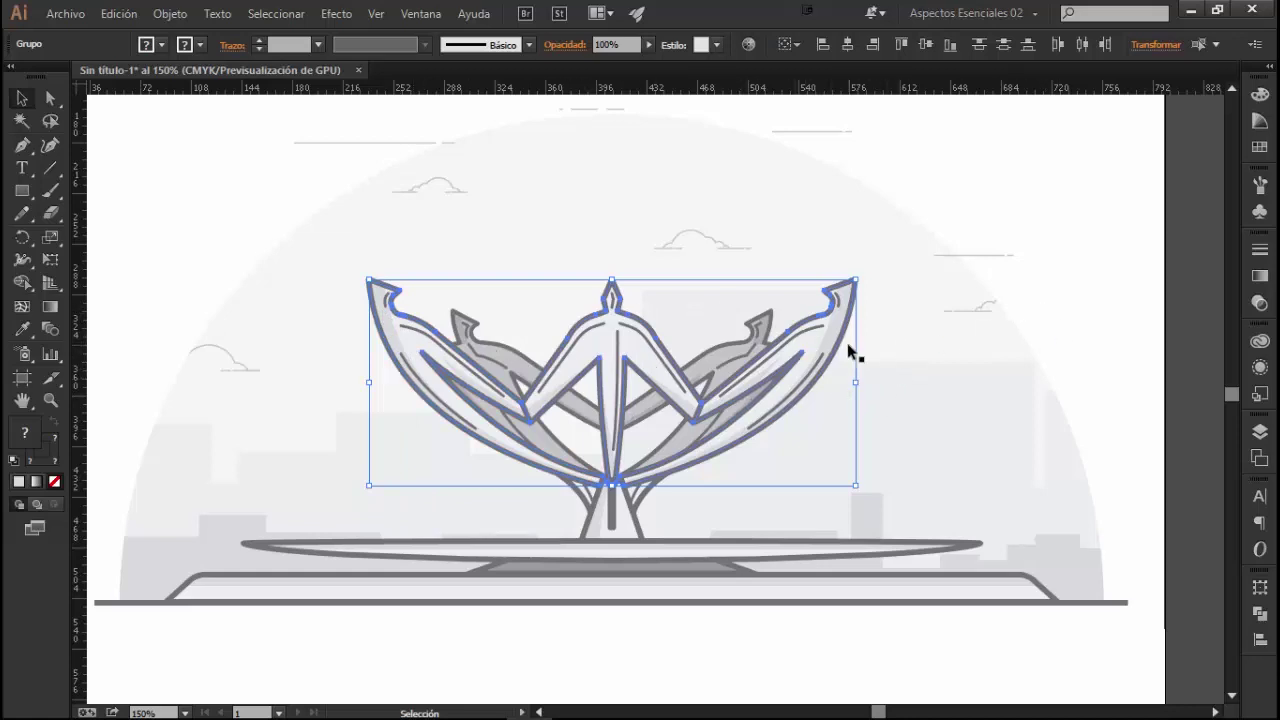
click(1020, 290)
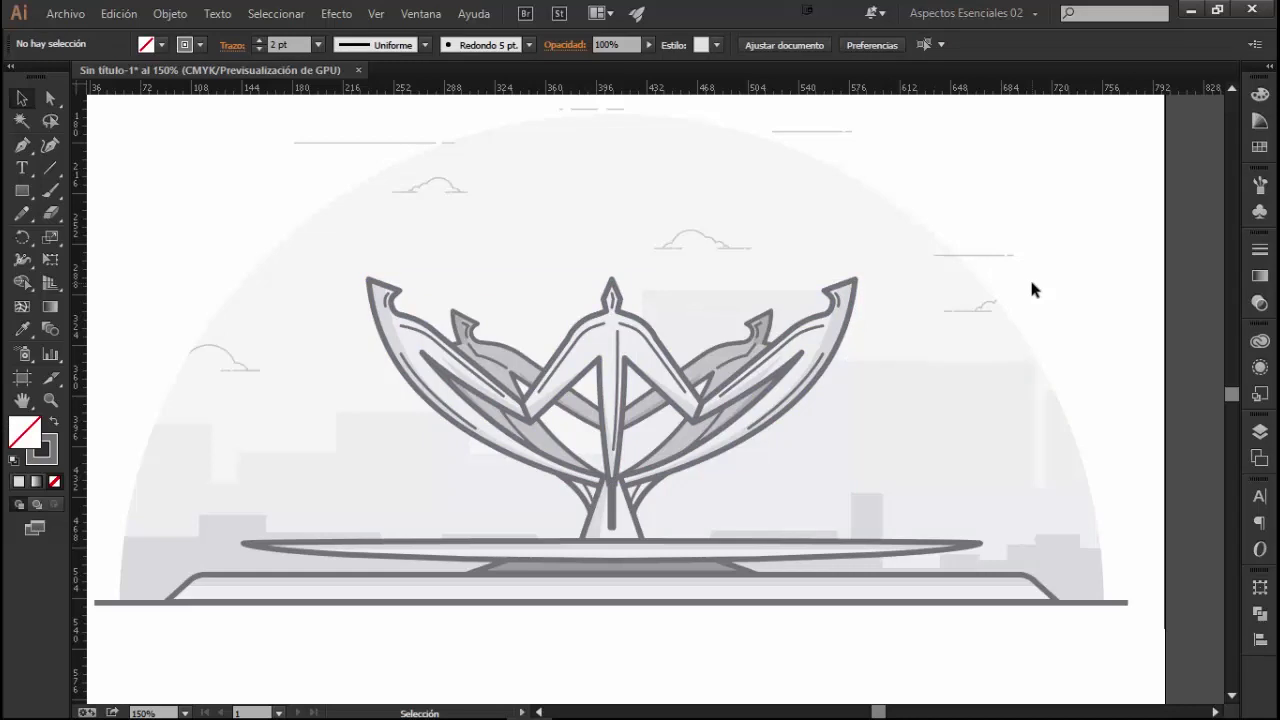
click(815, 352)
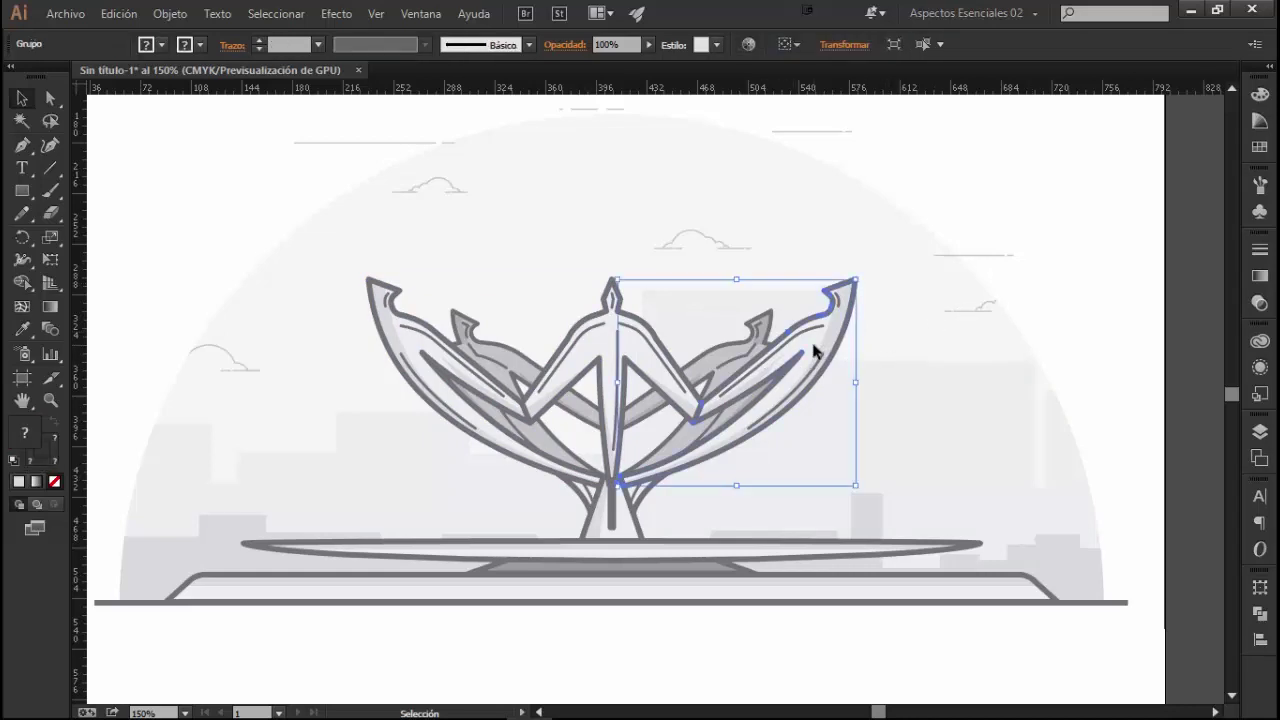
- Group the right, centre and left petal pieces with Agrupar, then isolate the new group
shift+click(598, 340)
shift+click(409, 340)
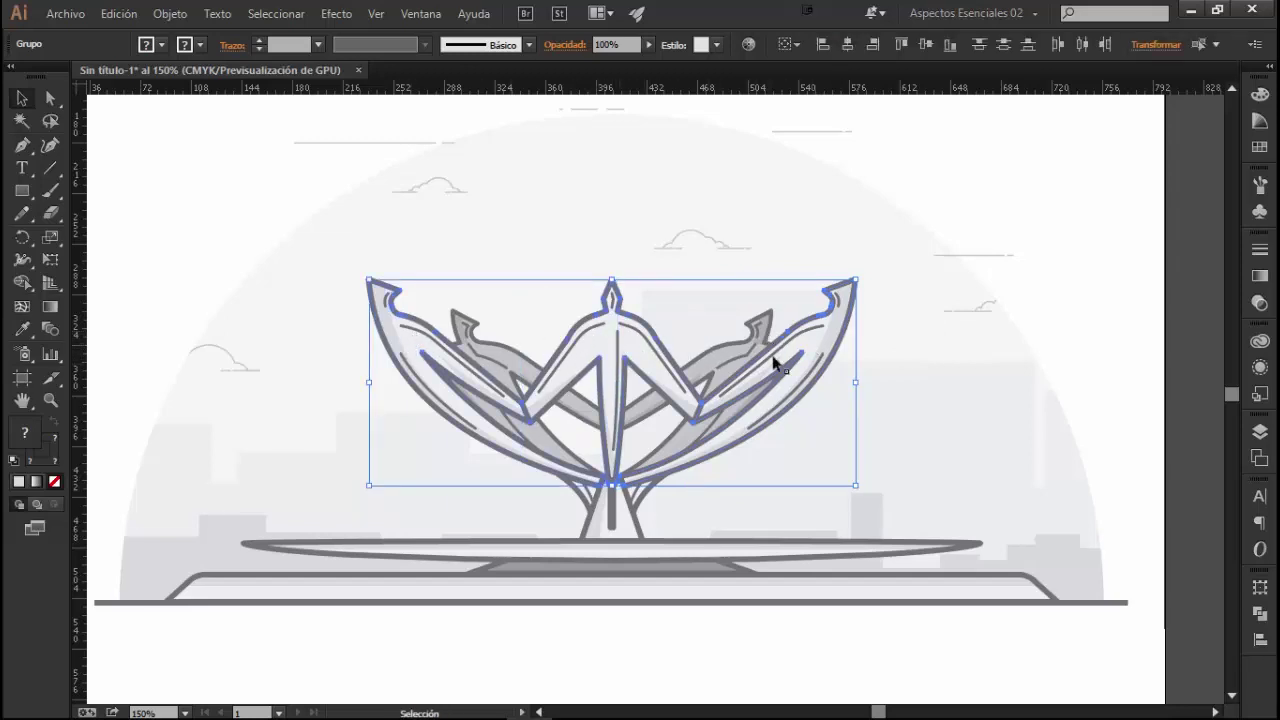
right_click(641, 356)
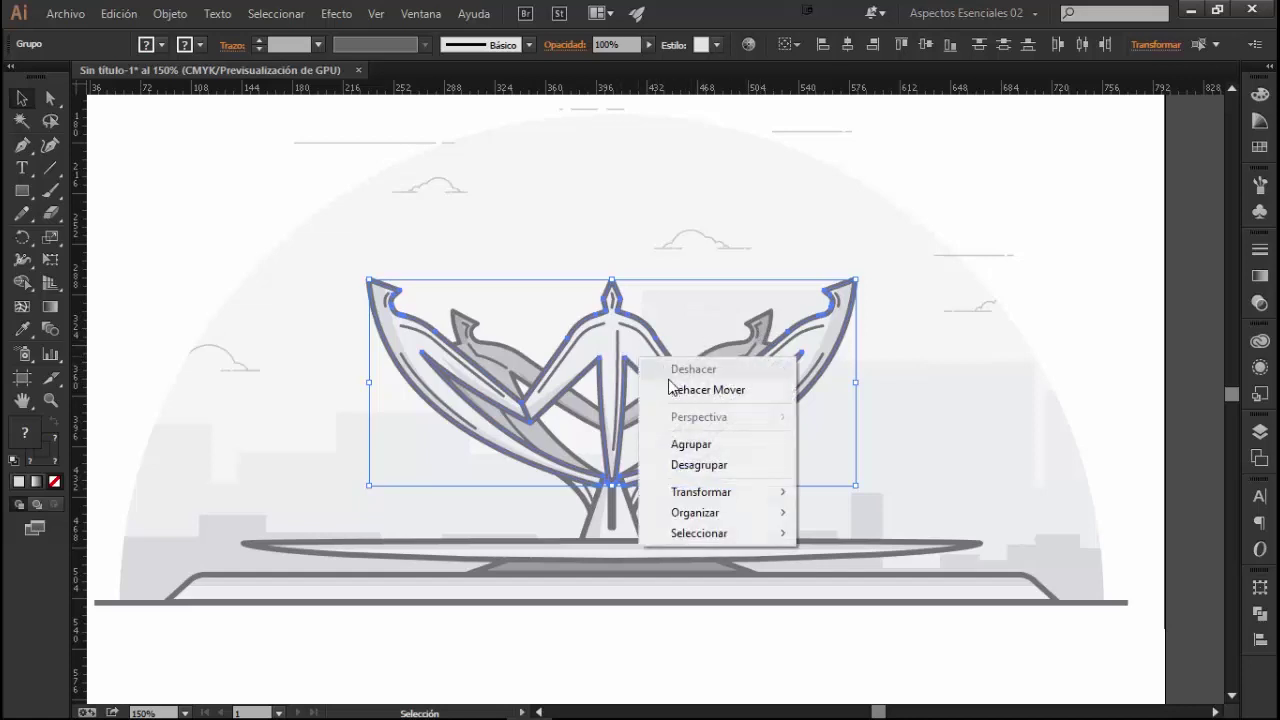
click(690, 444)
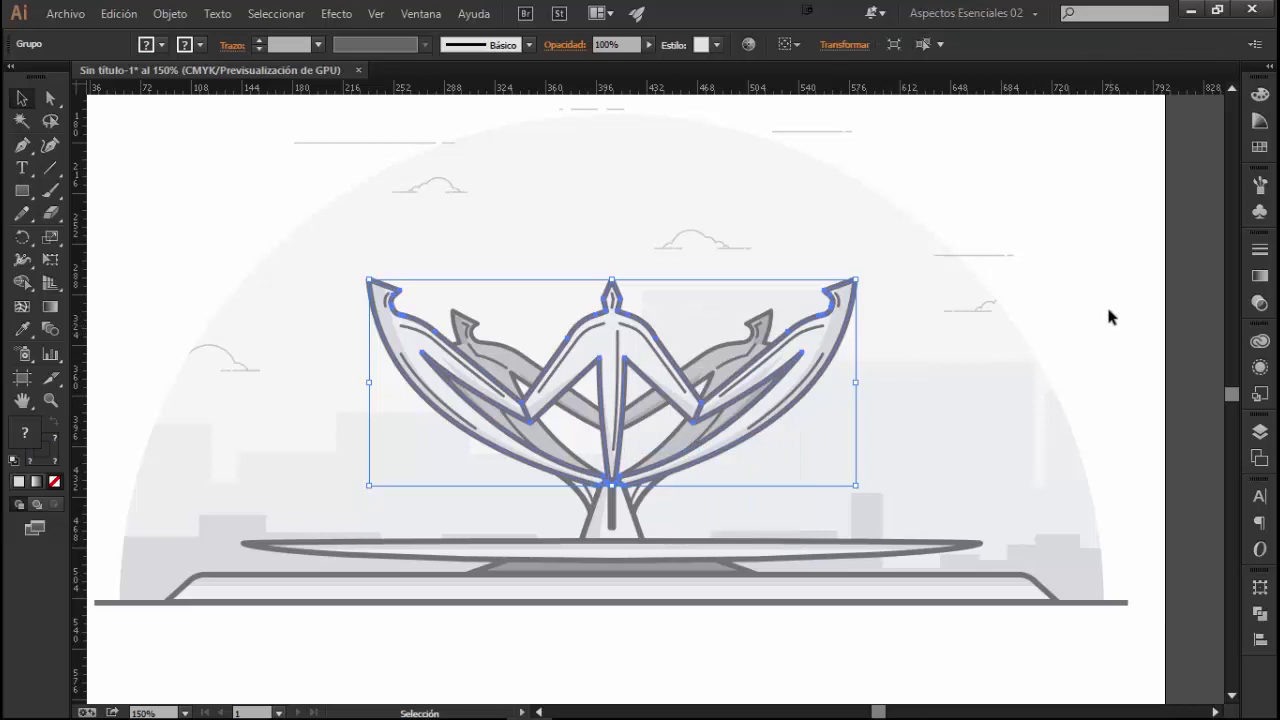
right_click(643, 360)
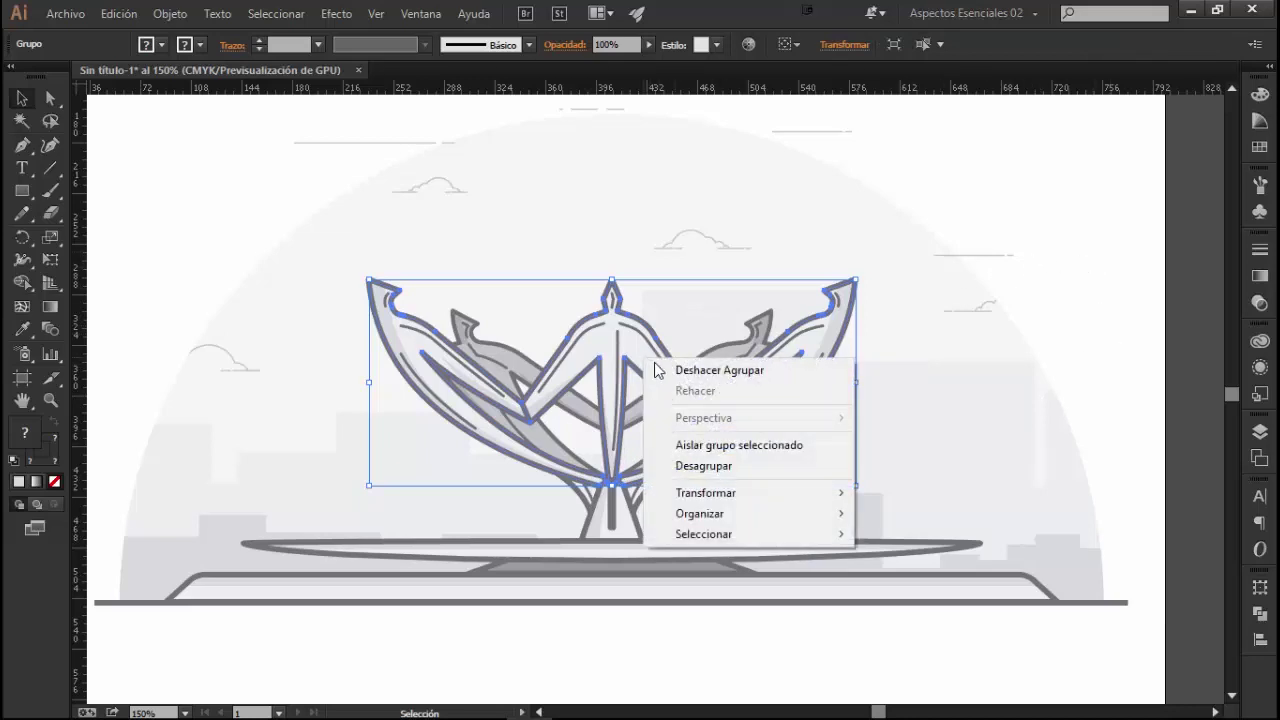
click(743, 445)
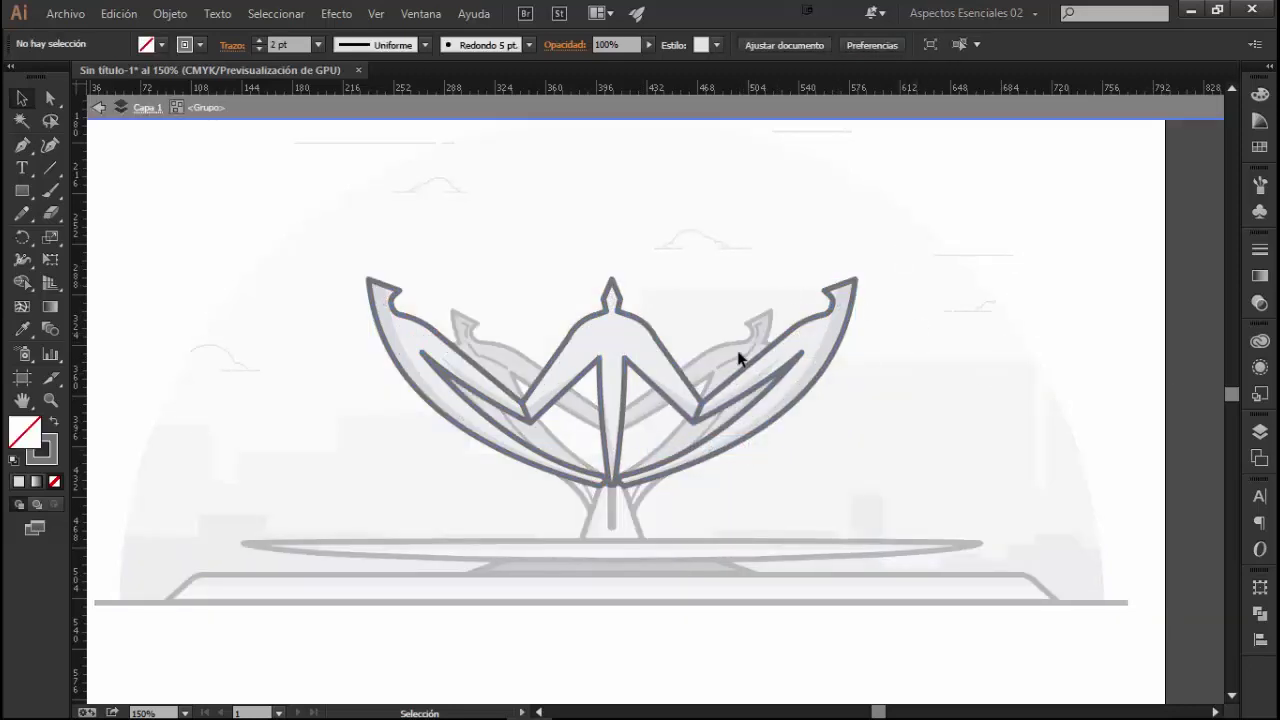
- Select the central, right and left pieces inside the isolated lotus, then leave isolation
click(640, 346)
click(809, 349)
click(571, 351)
click(410, 356)
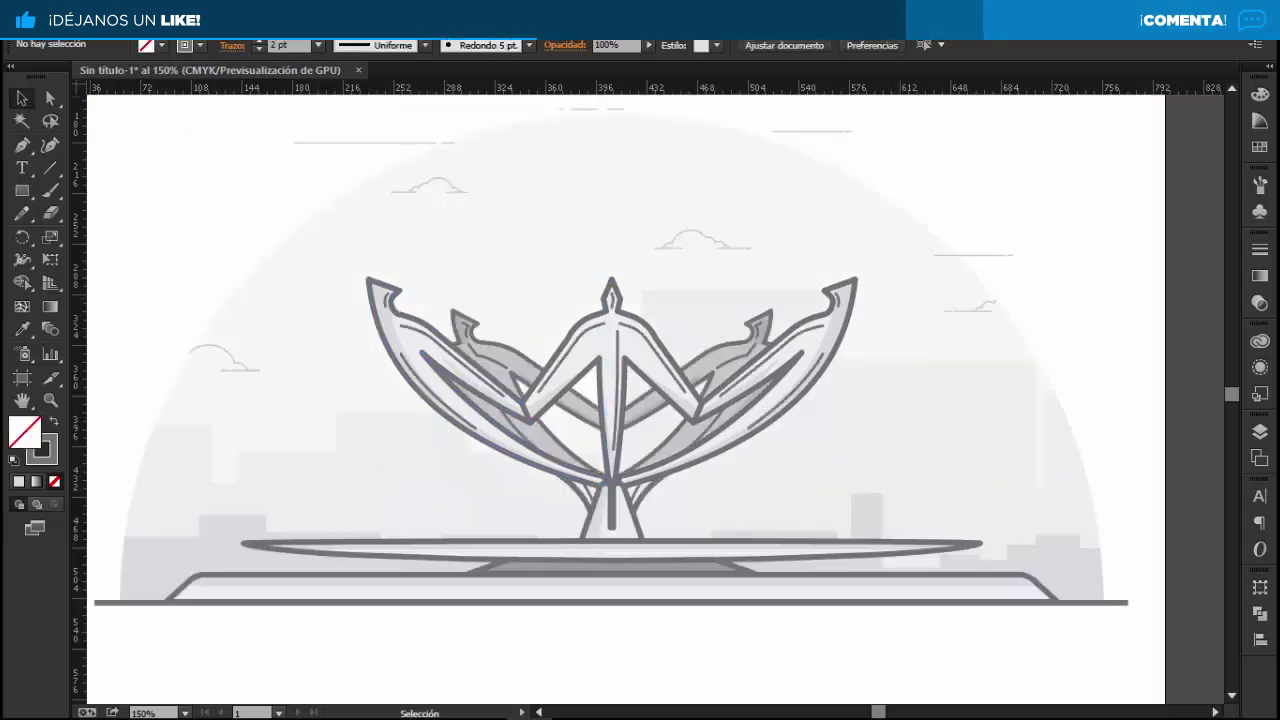
click(118, 20)
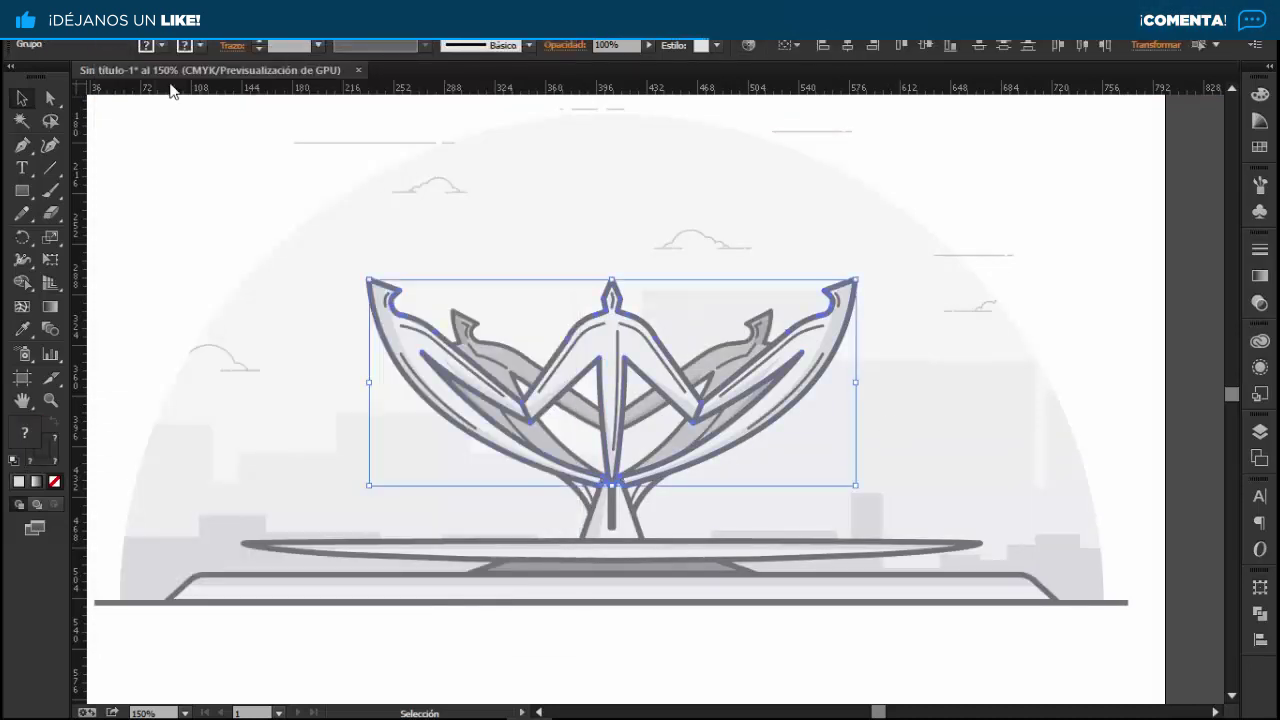
- Deselect, then select the right, centre and left petal pieces individually
click(1040, 362)
click(770, 370)
click(606, 343)
click(447, 357)
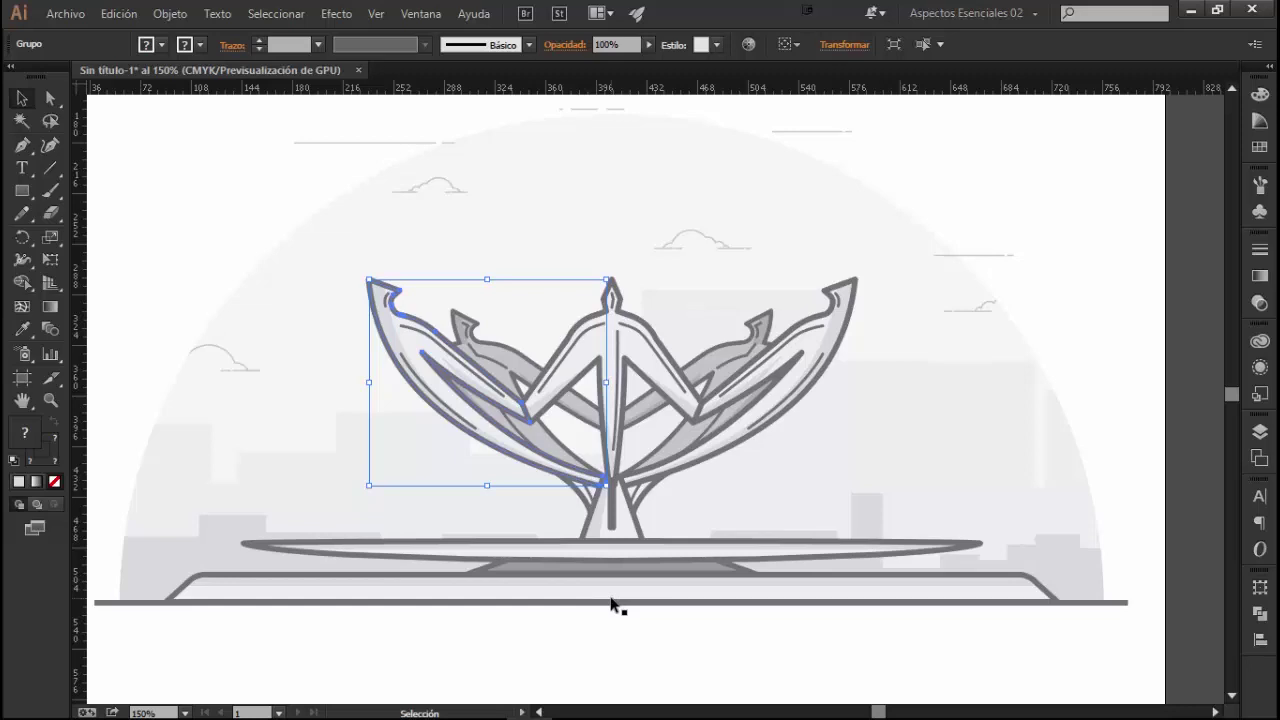
click(606, 557)
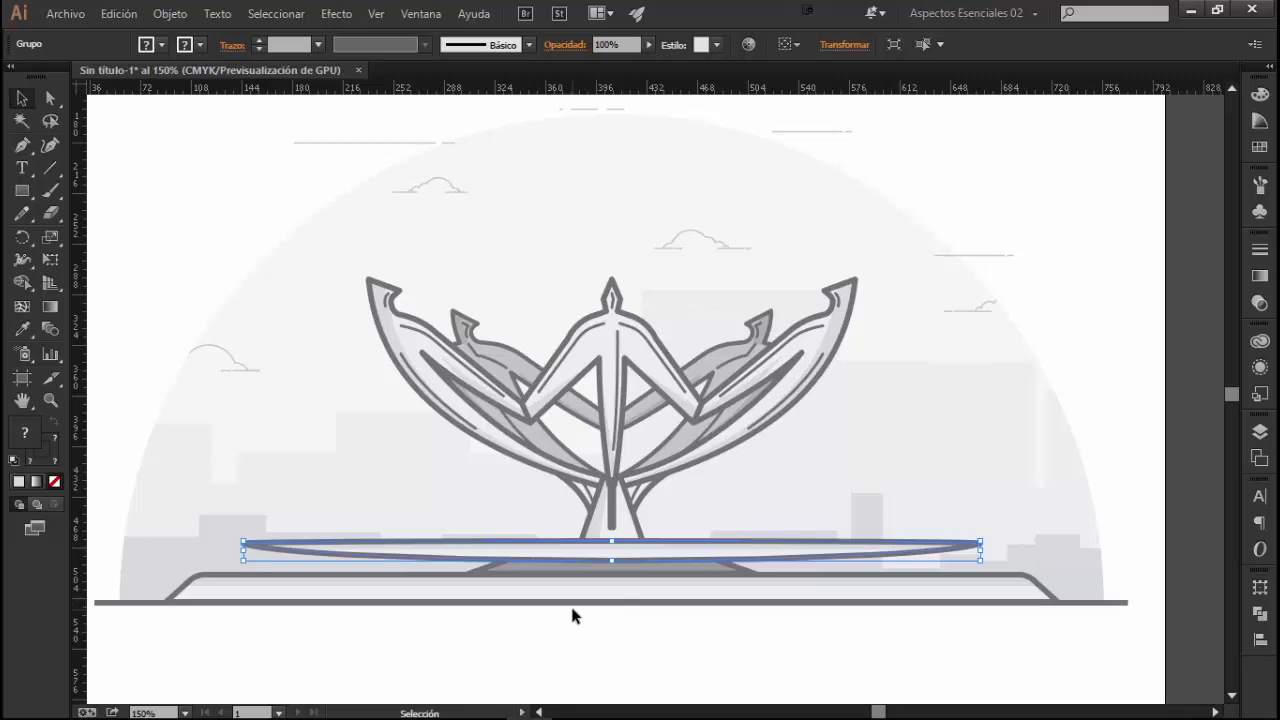
click(587, 630)
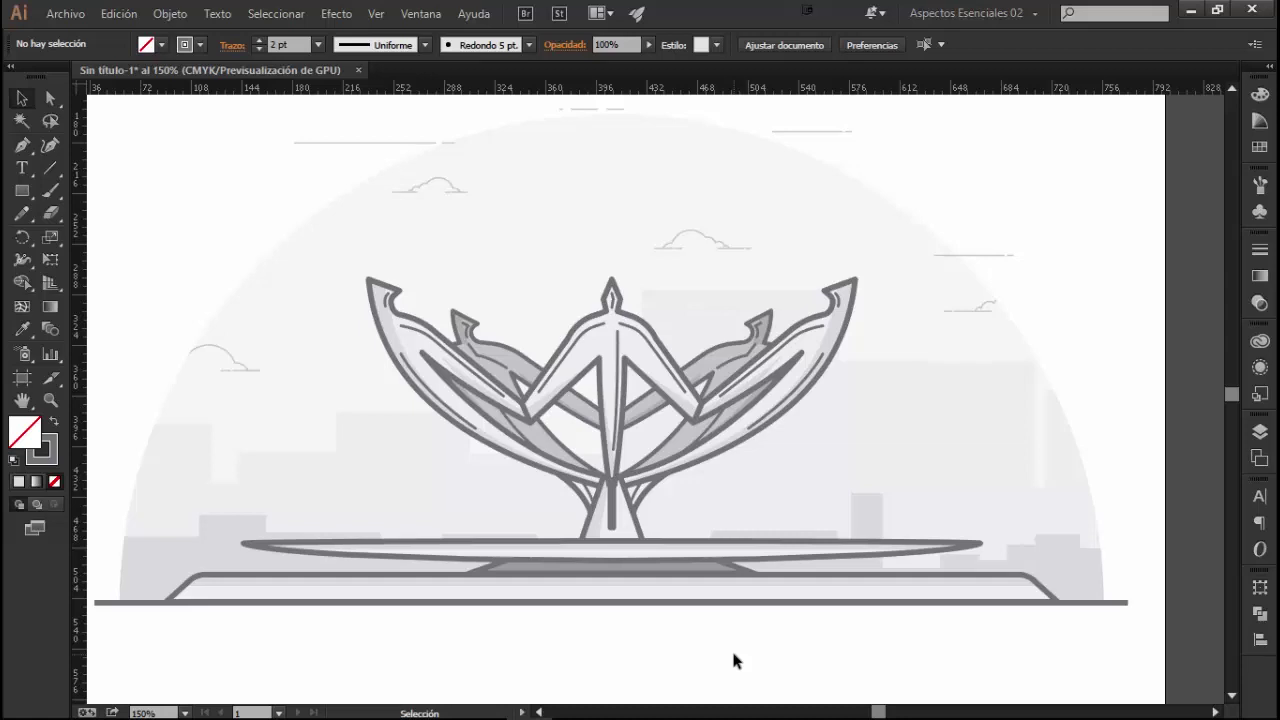
double_click(577, 604)
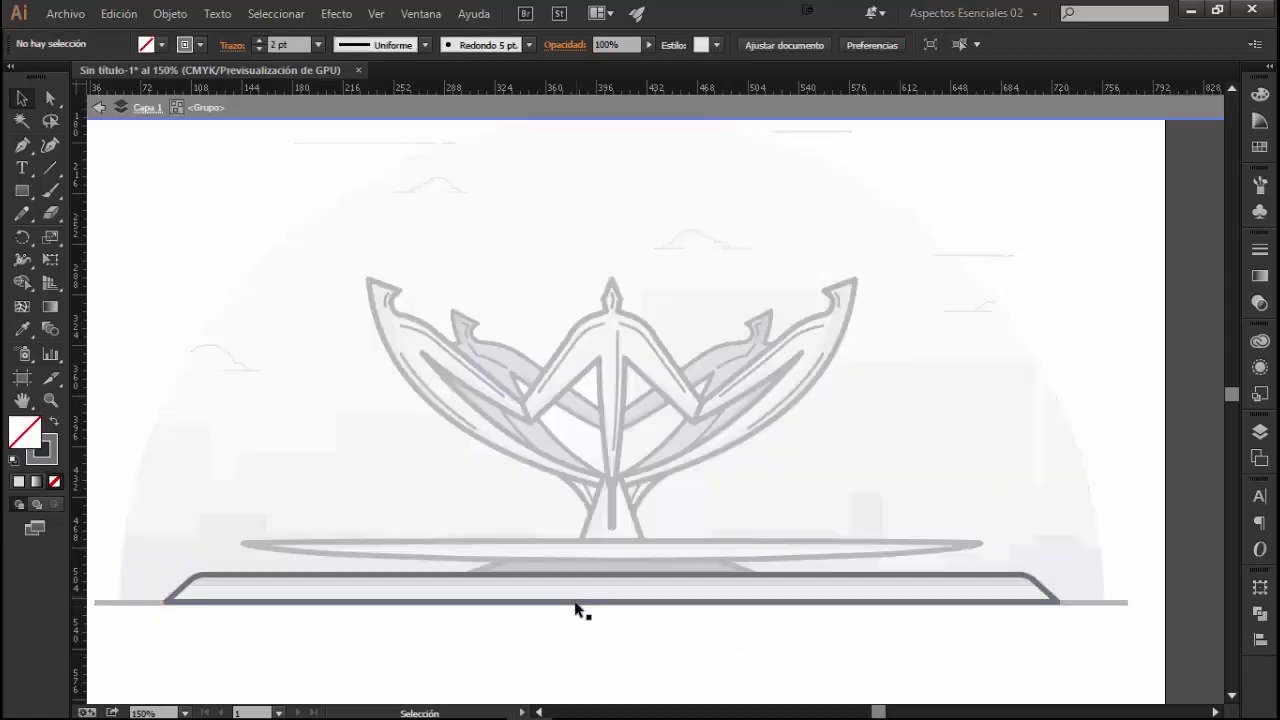
double_click(544, 659)
double_click(529, 543)
double_click(556, 649)
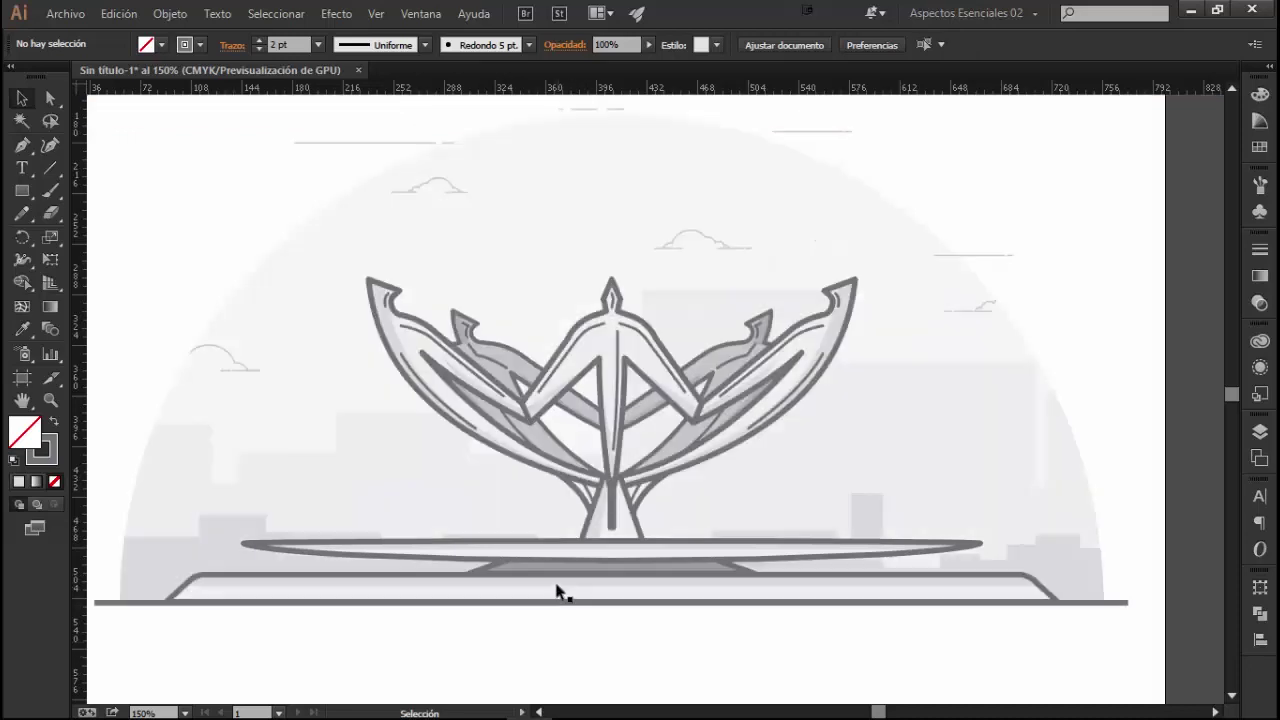
double_click(559, 552)
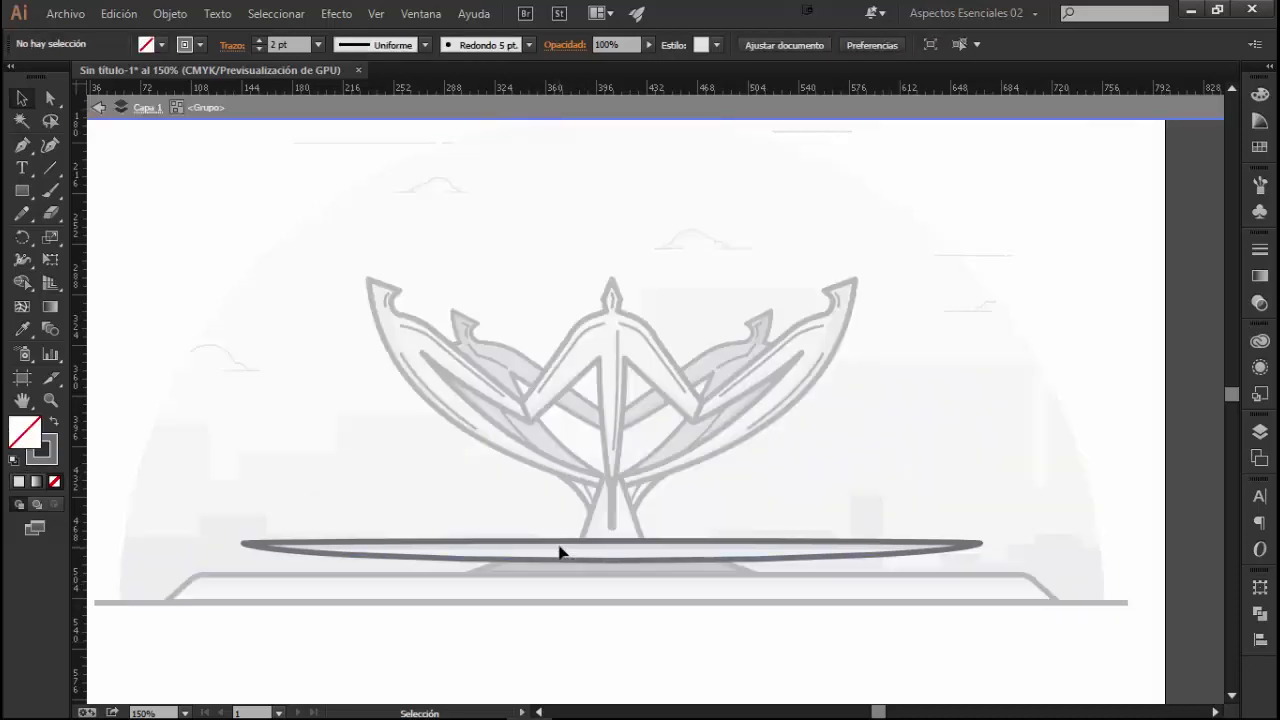
double_click(1007, 433)
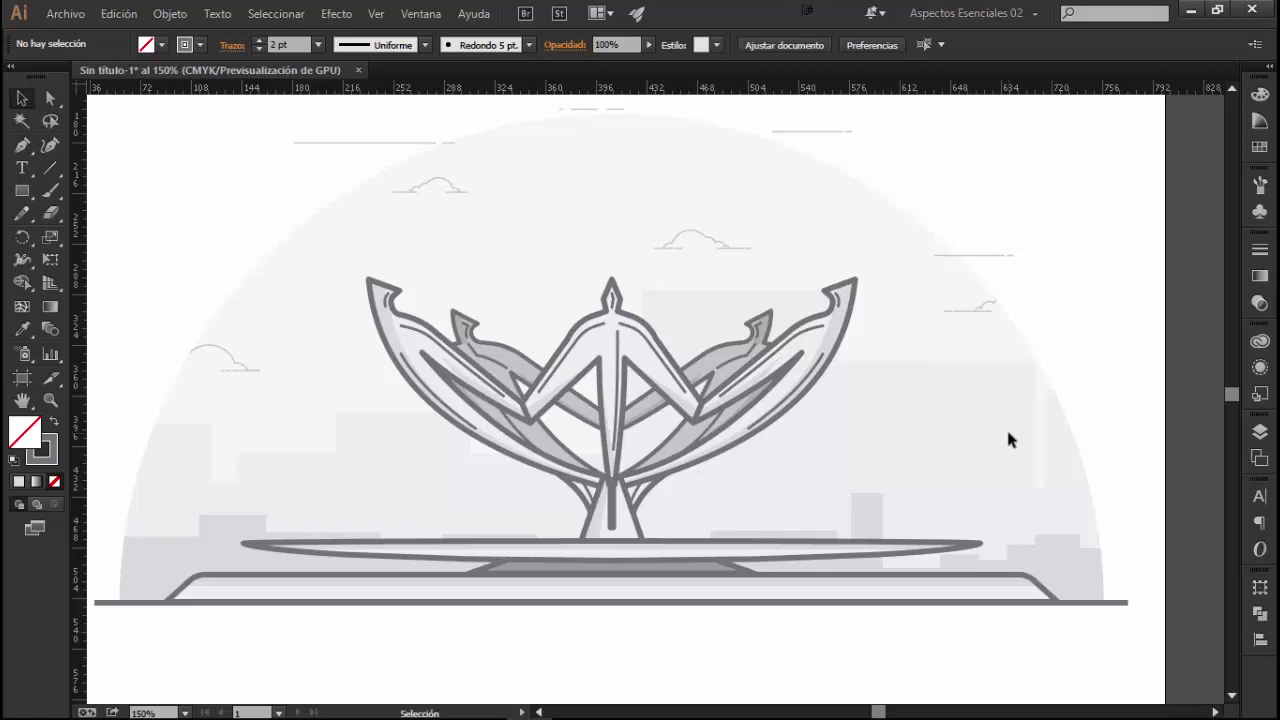
click(581, 553)
right_click(581, 553)
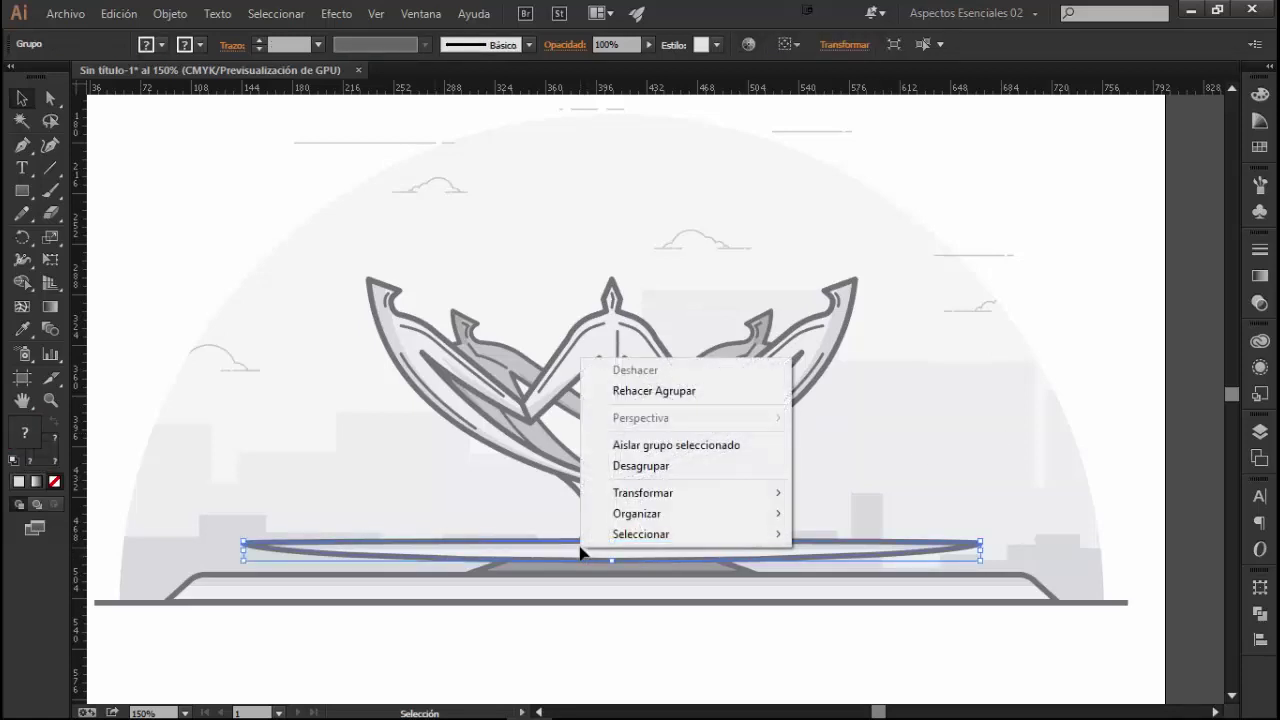
click(625, 455)
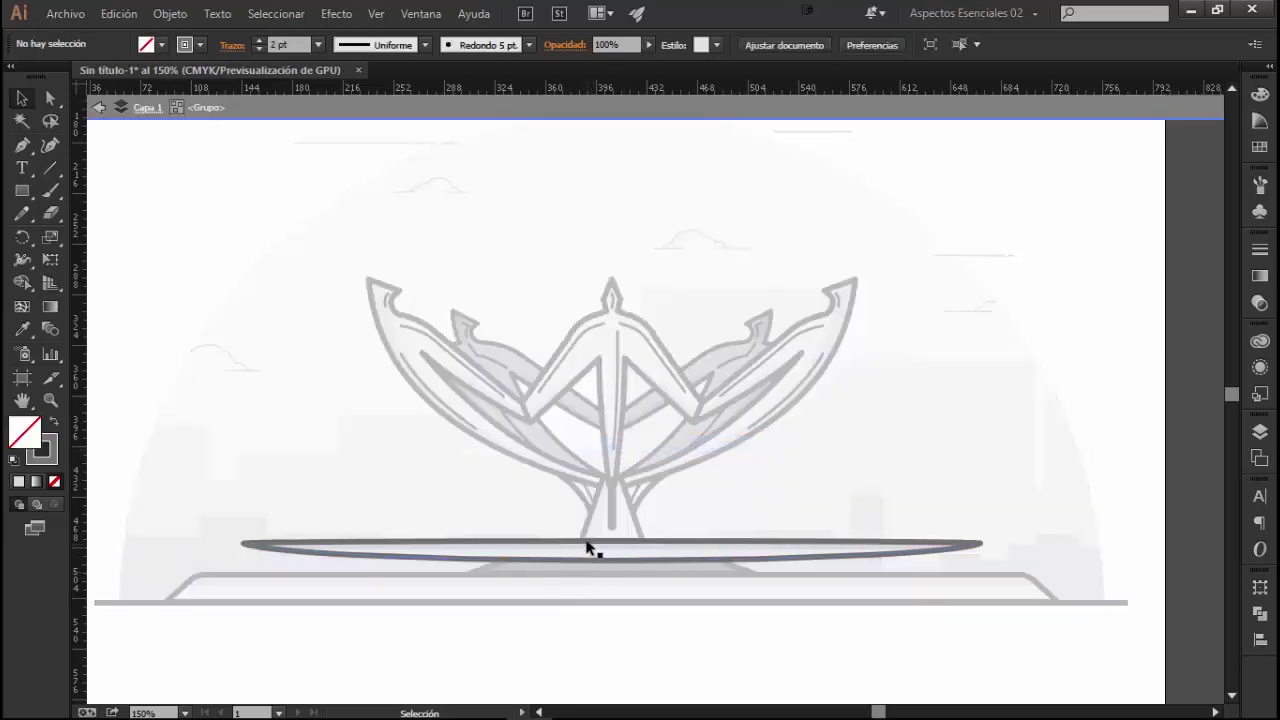
right_click(587, 543)
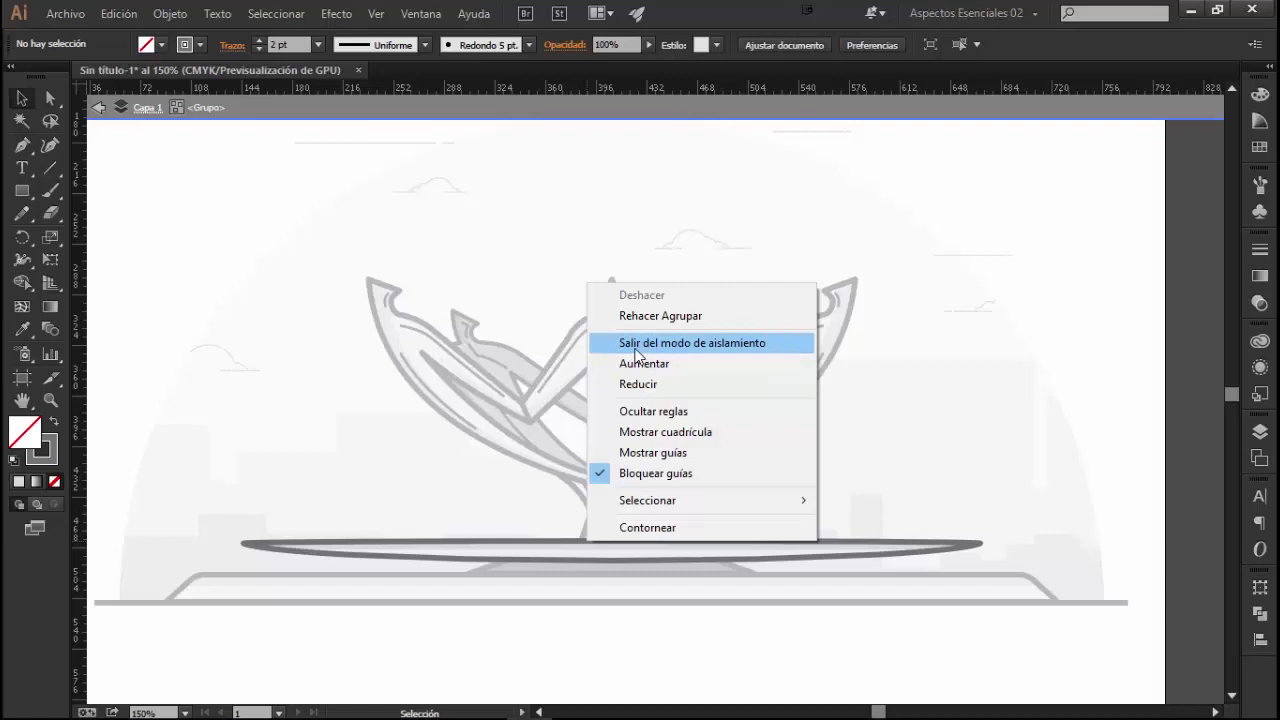
click(635, 349)
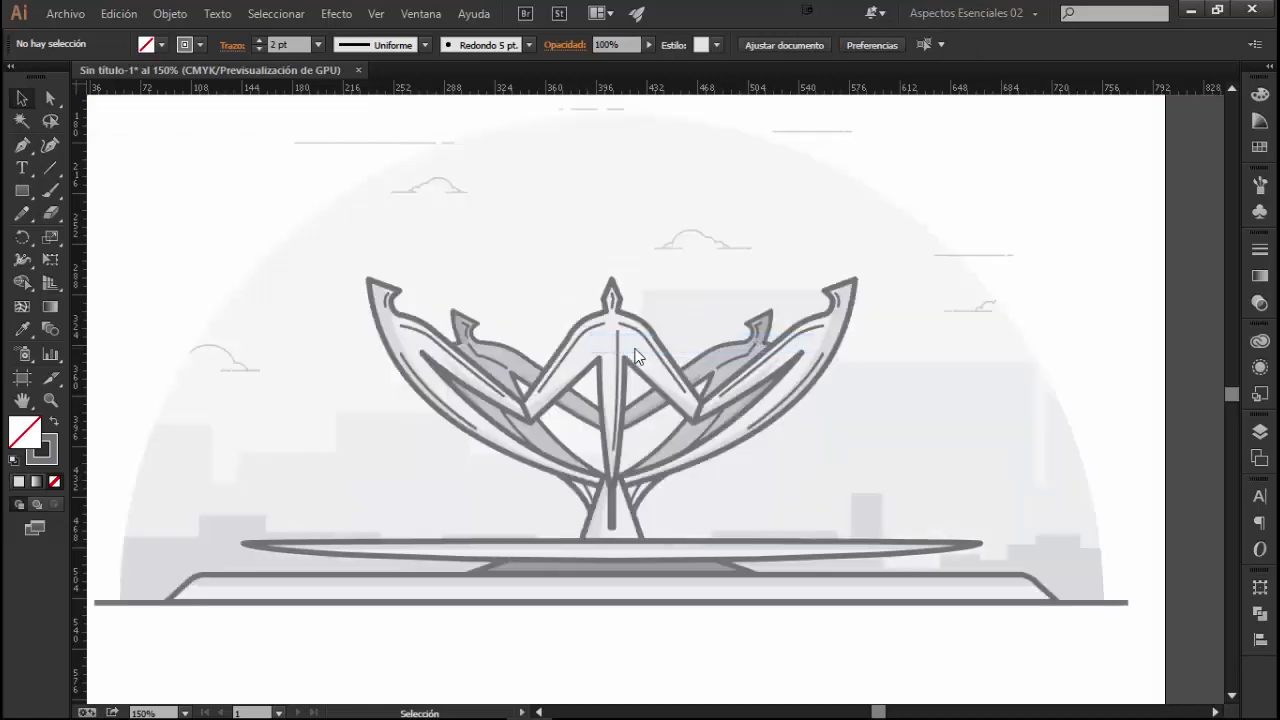